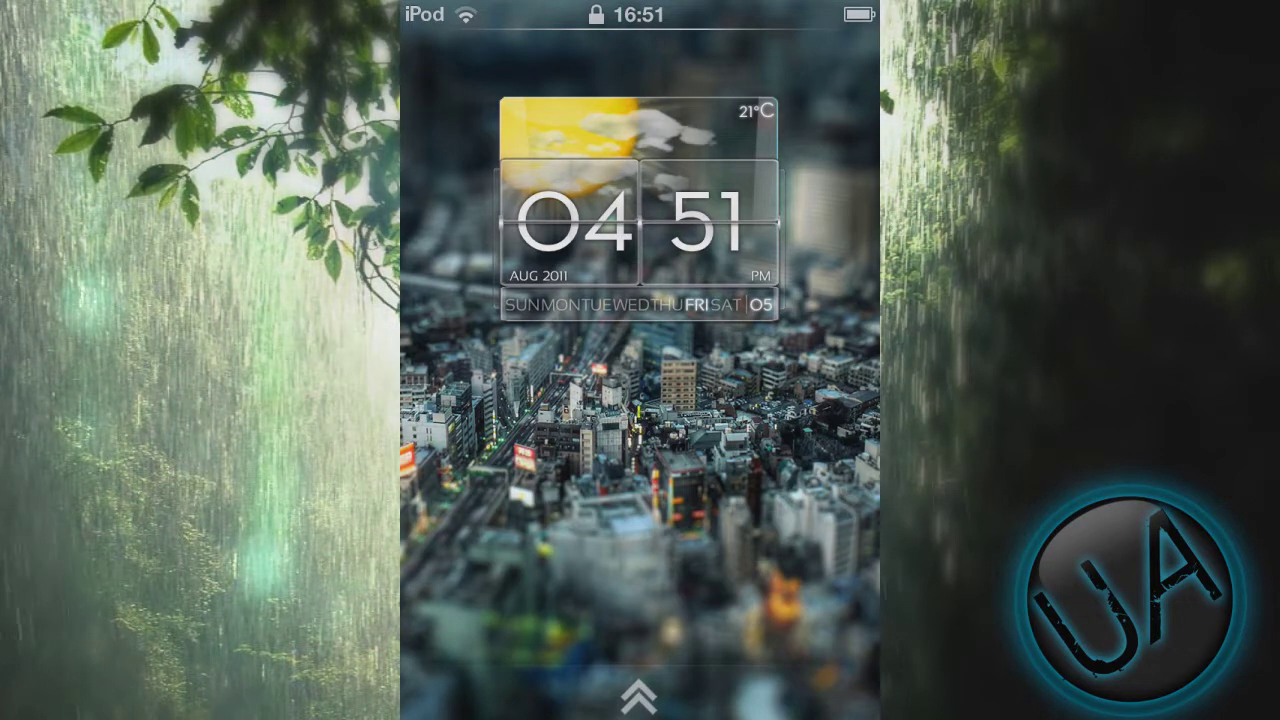
Unlock the iPod and bring up Cydia's list of software sources
left_click(640, 692)
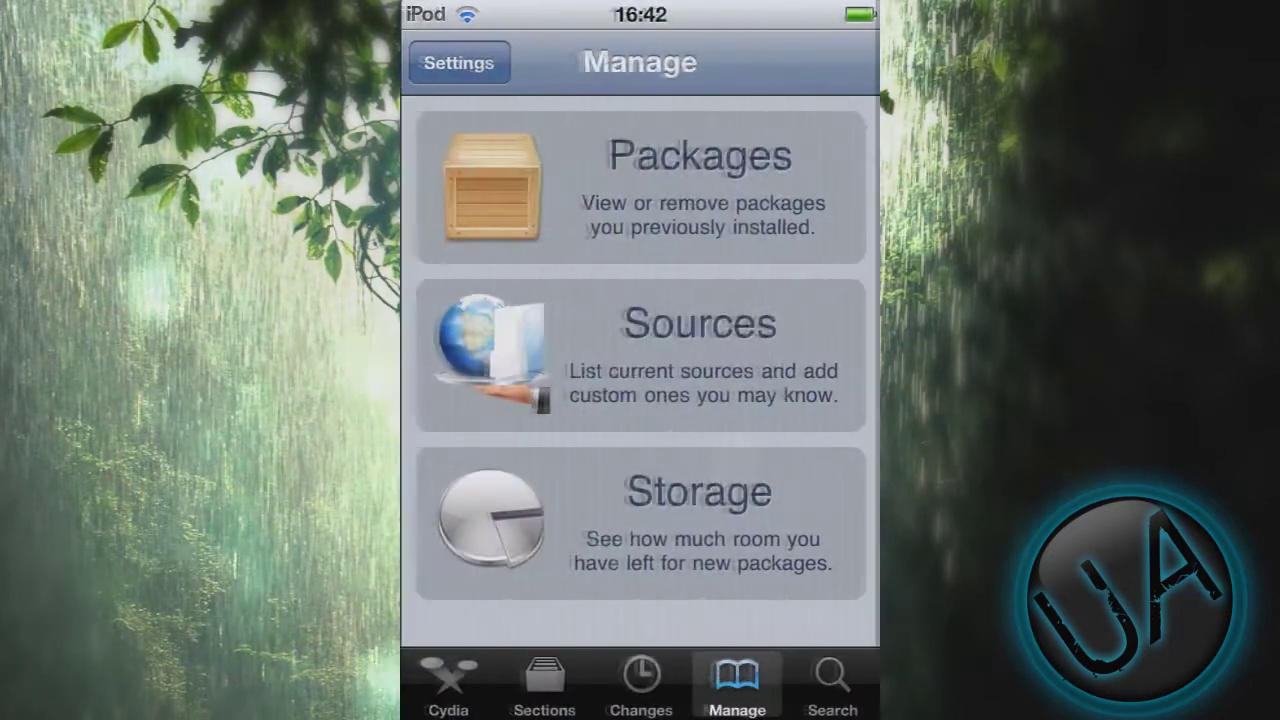
left_click_drag(849, 466, 620, 466)
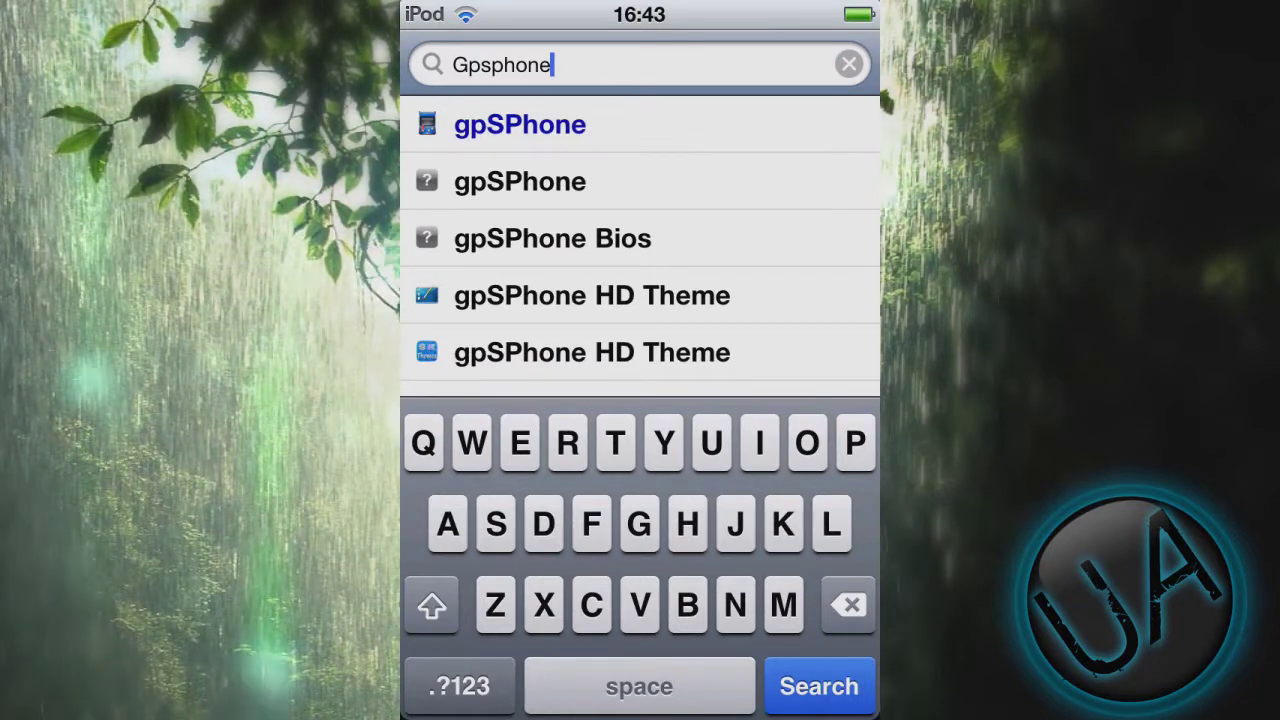
Search Cydia for gpsphone and queue the gpSPhone and gpSPhone Bios packages for install
left_click(455, 125)
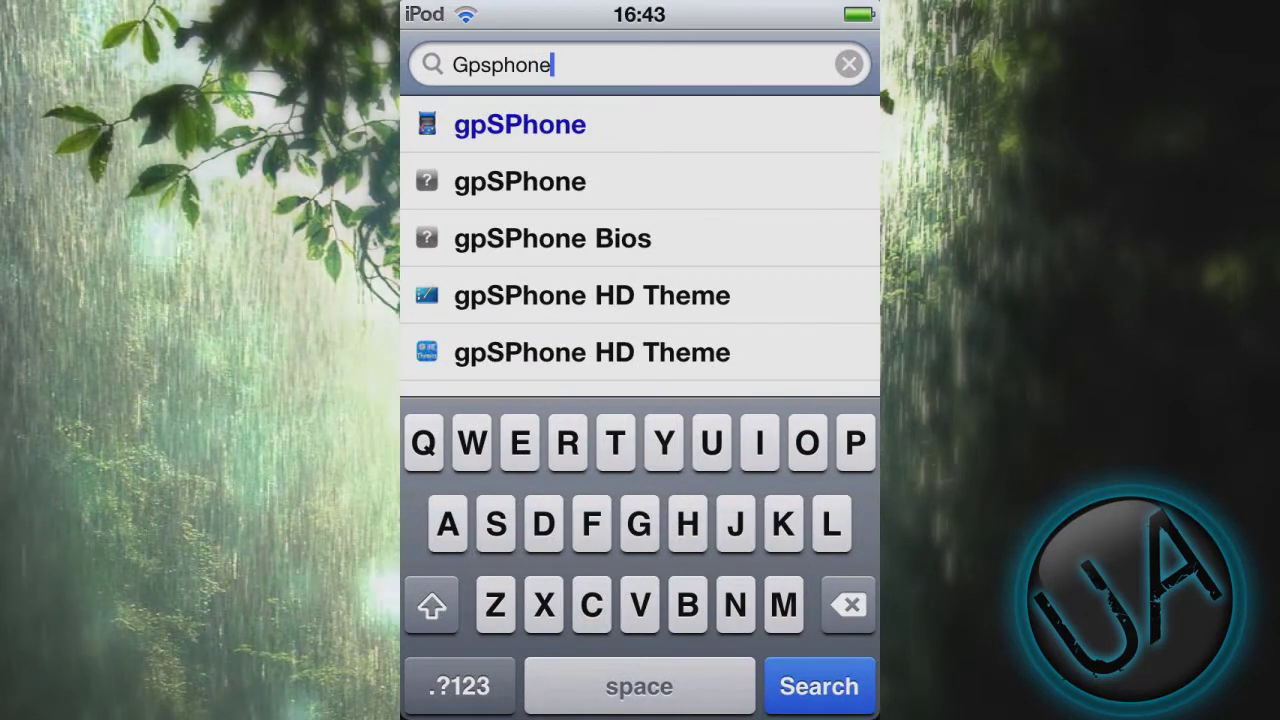
left_click(714, 191)
left_click(591, 246)
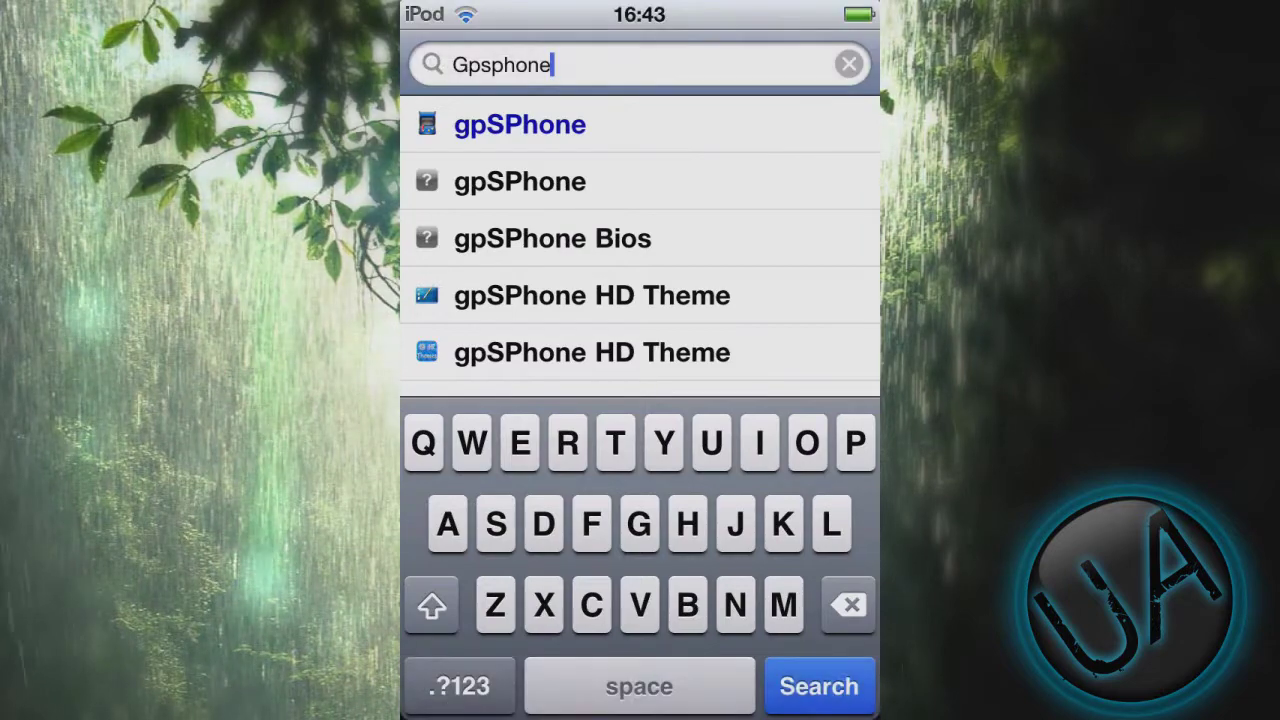
left_click(595, 333)
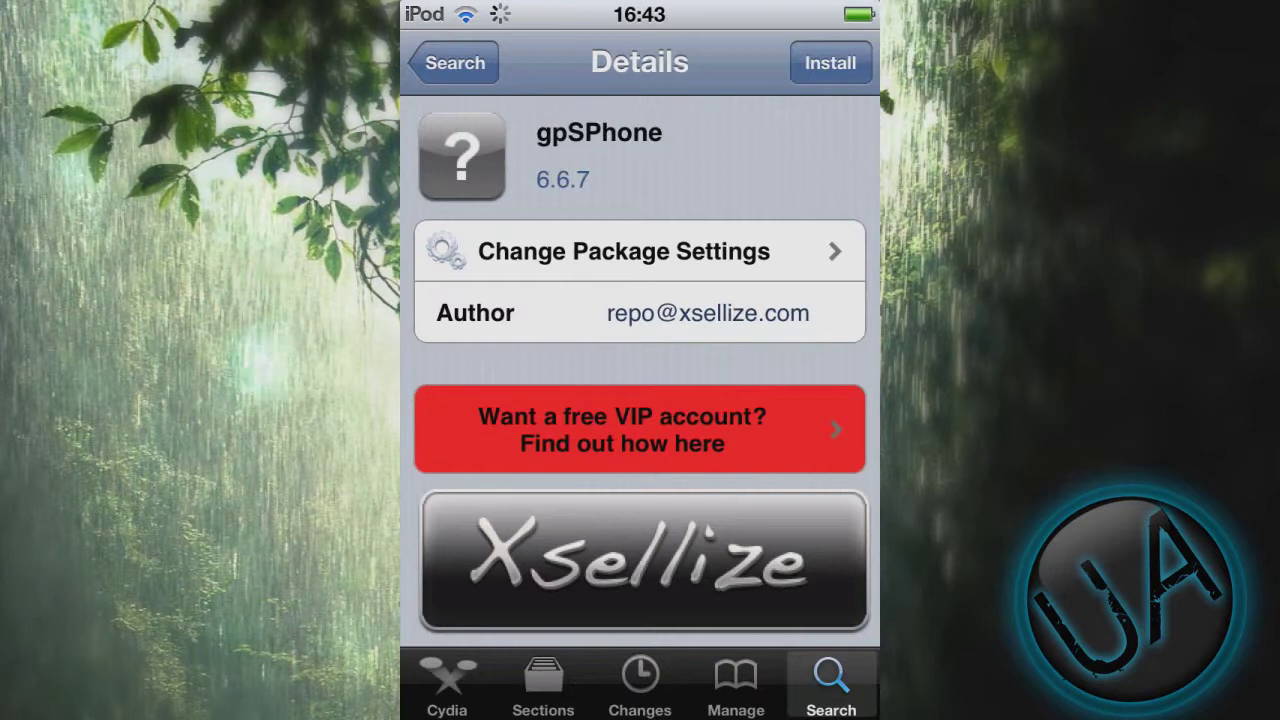
left_click(830, 62)
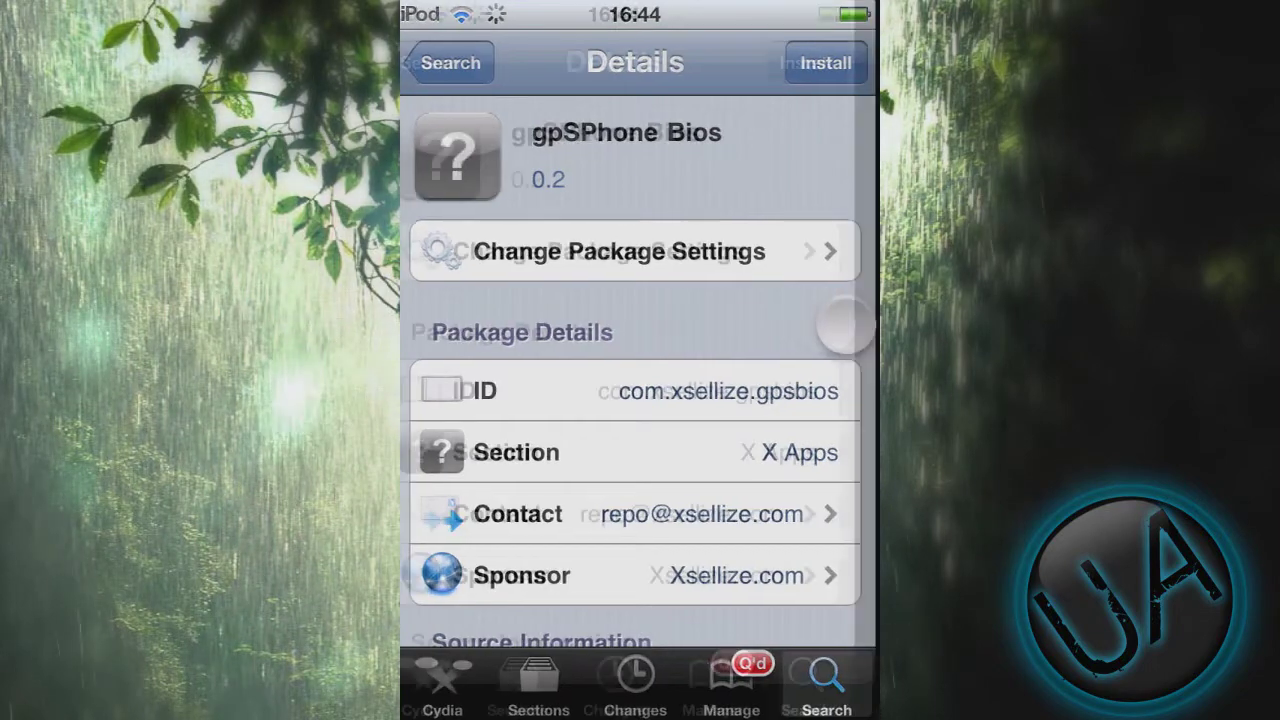
left_click(830, 62)
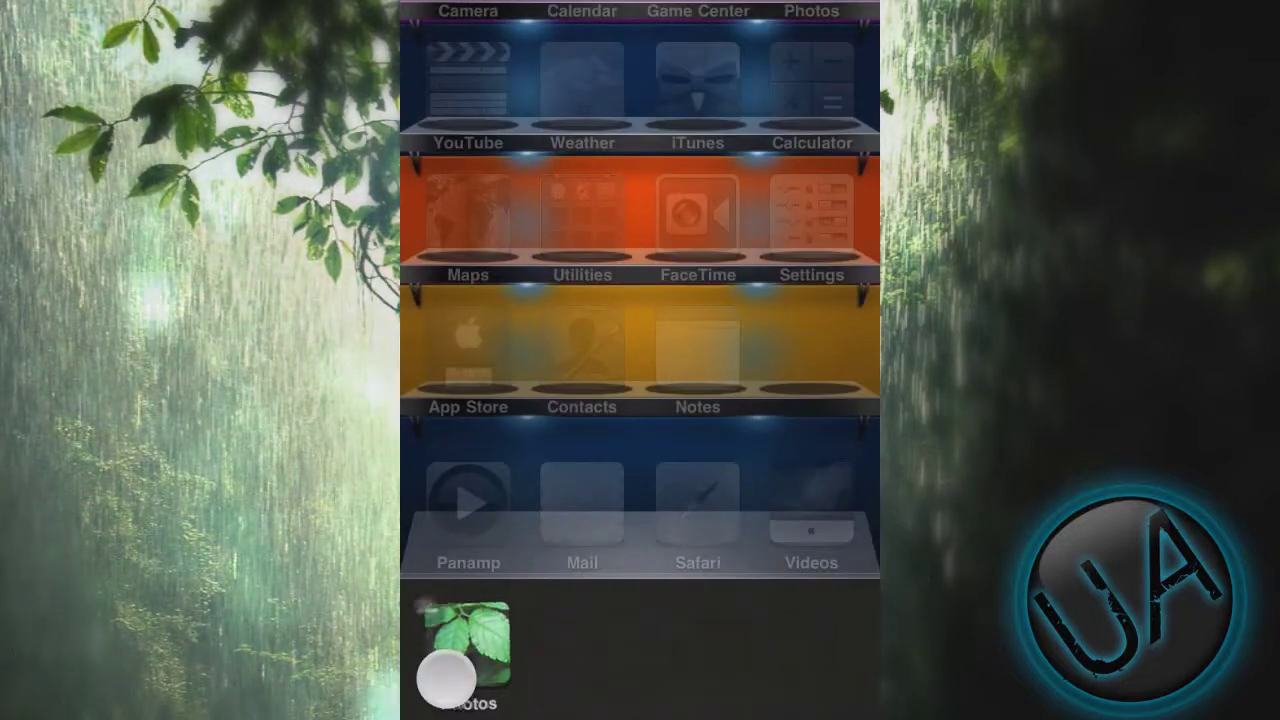
Return home, swipe to page 3 to spot the gpSPhone icon, then back to page 2
key("super")
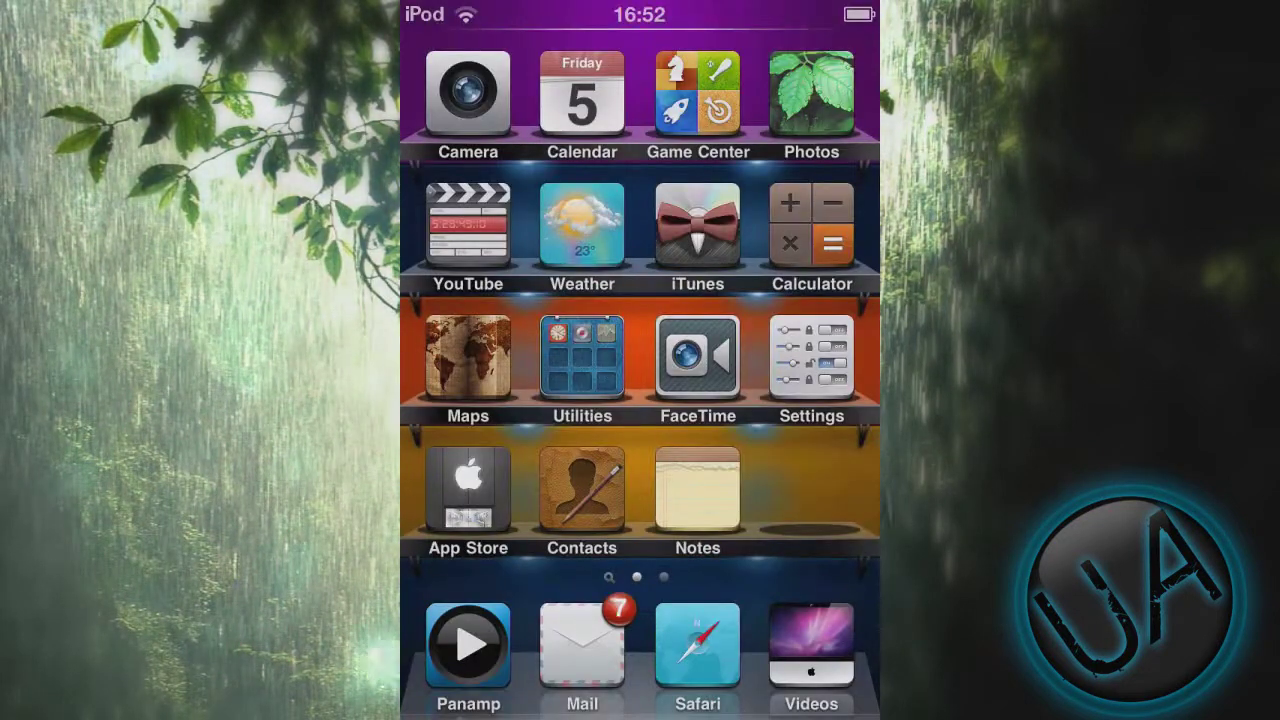
left_click_drag(800, 350, 480, 350)
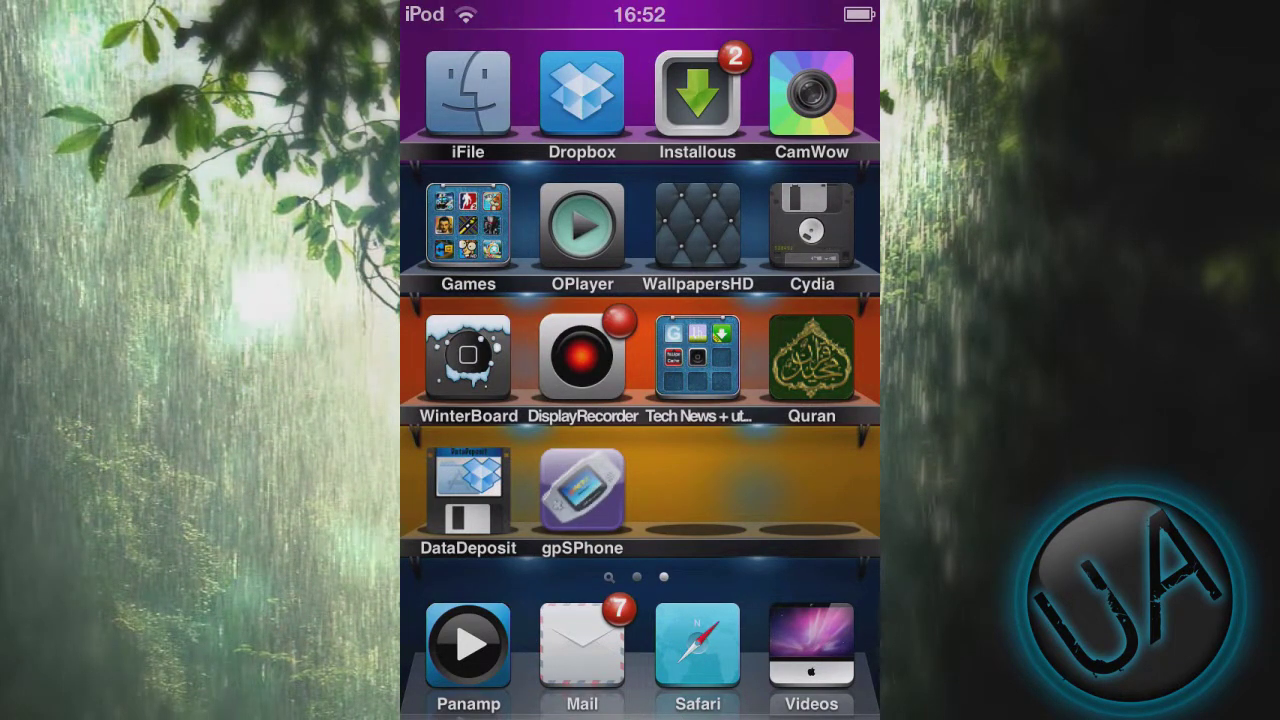
left_click_drag(500, 360, 800, 360)
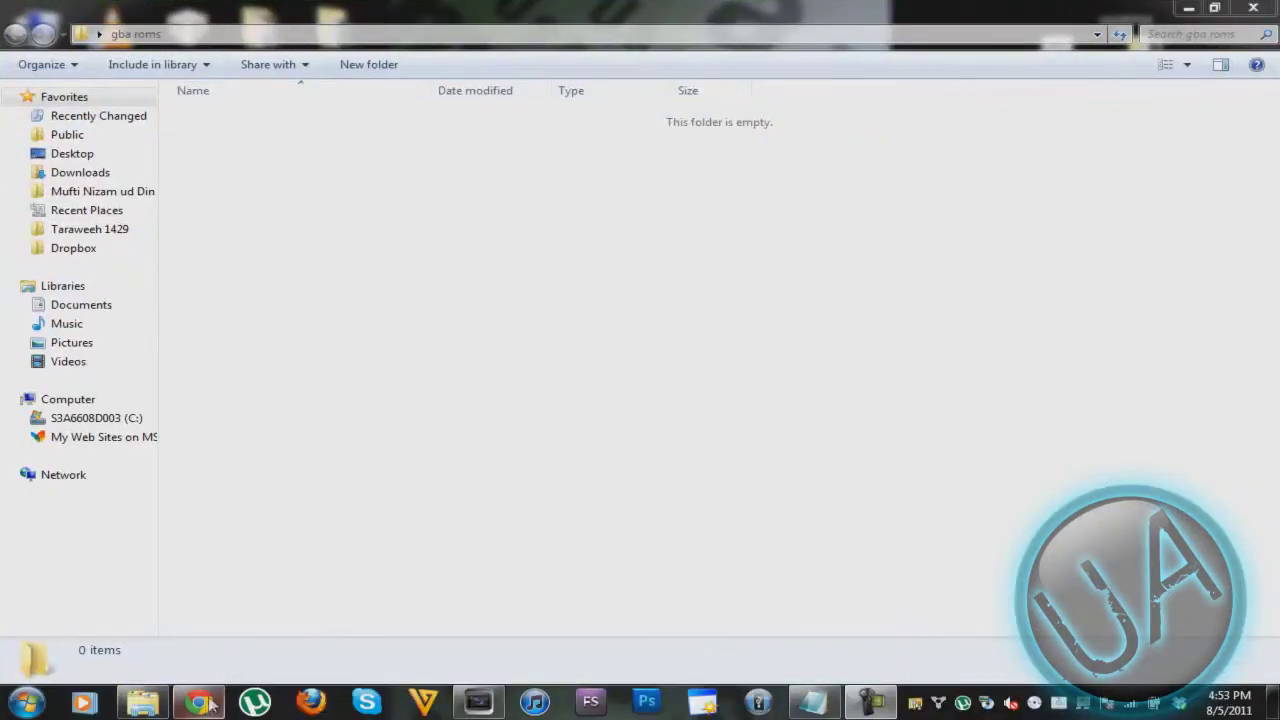
Bring Chrome forward and scroll CoolROM's Game Boy Advance page to the Top Rated list
left_click(200, 703)
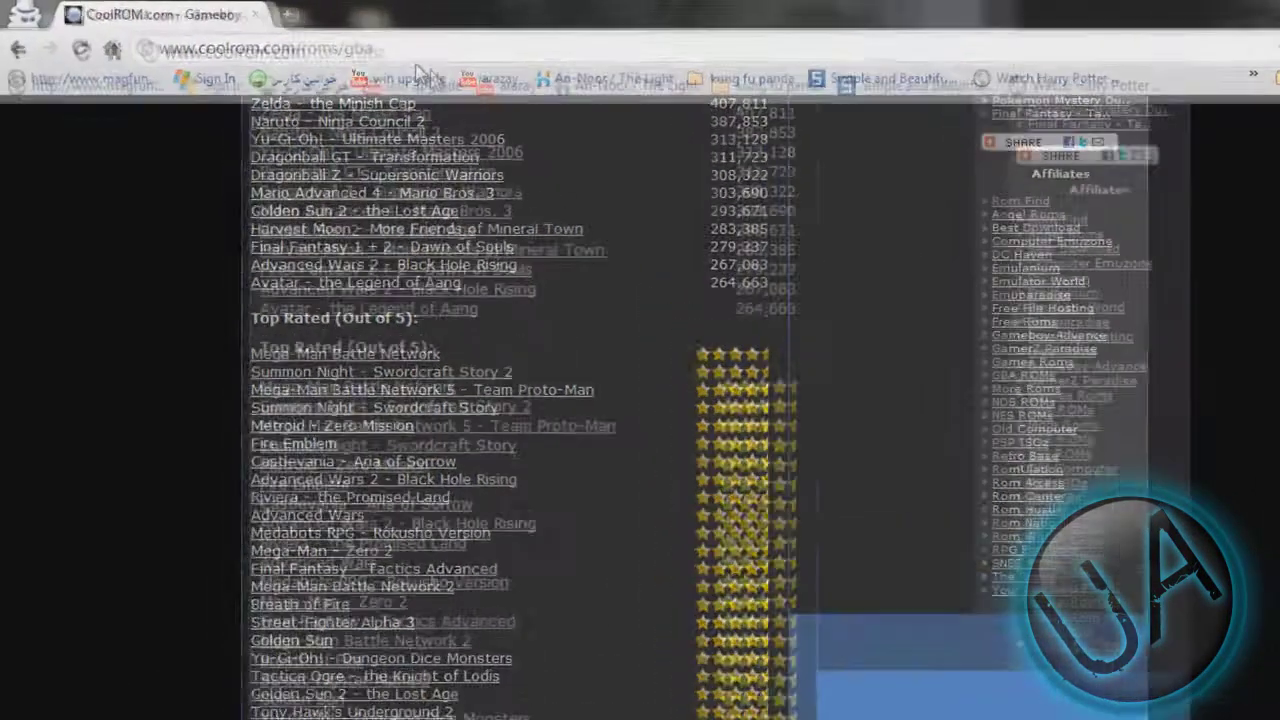
left_click(373, 40)
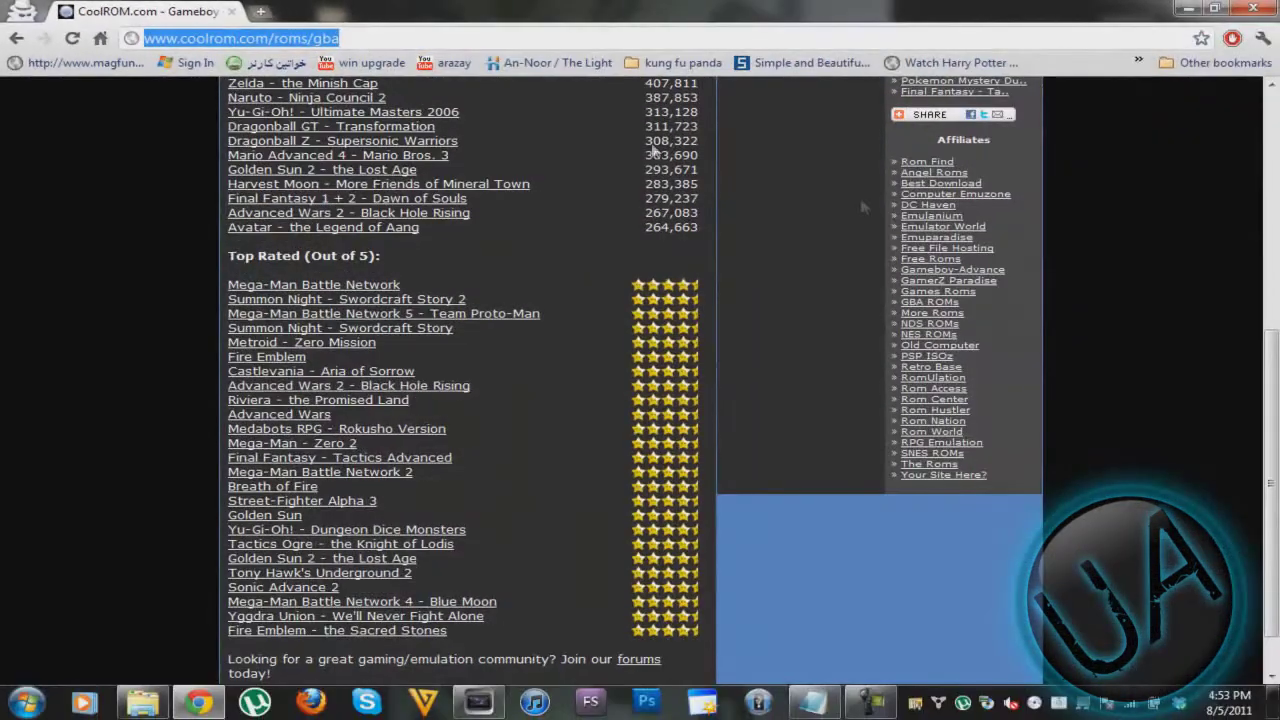
scroll(1278, 297, "up", 5)
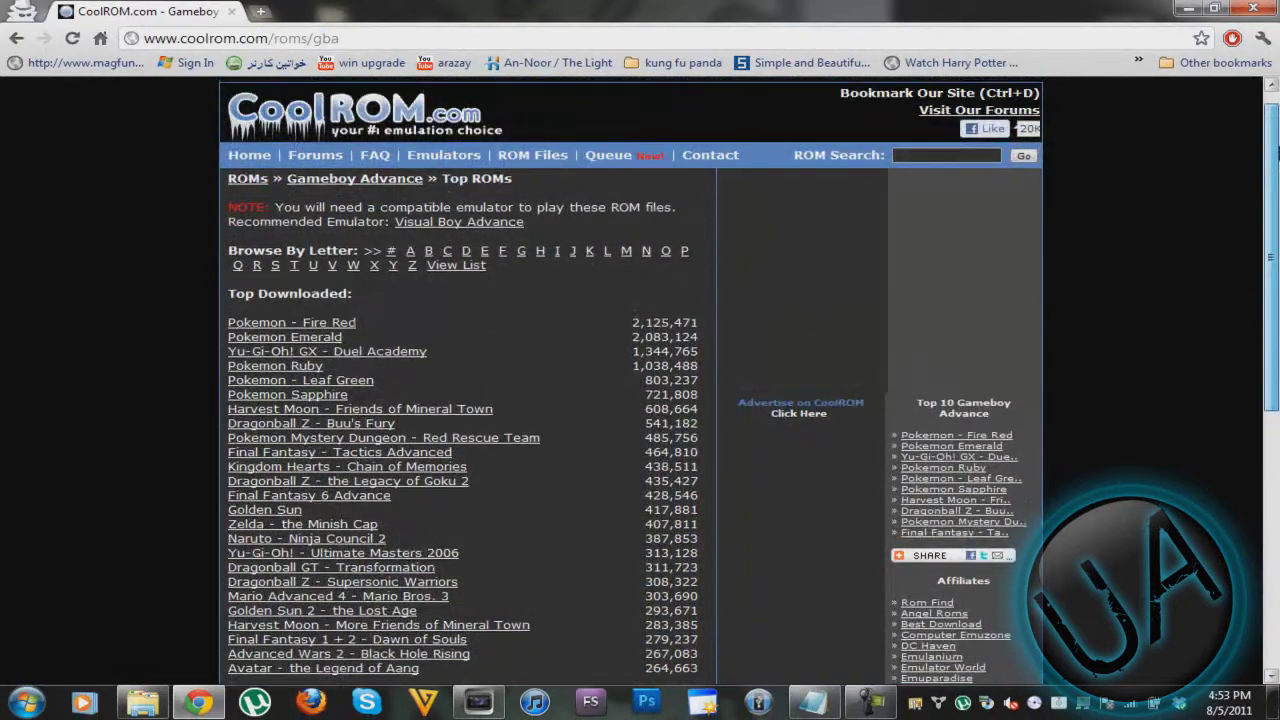
scroll(1278, 152, "down", 1)
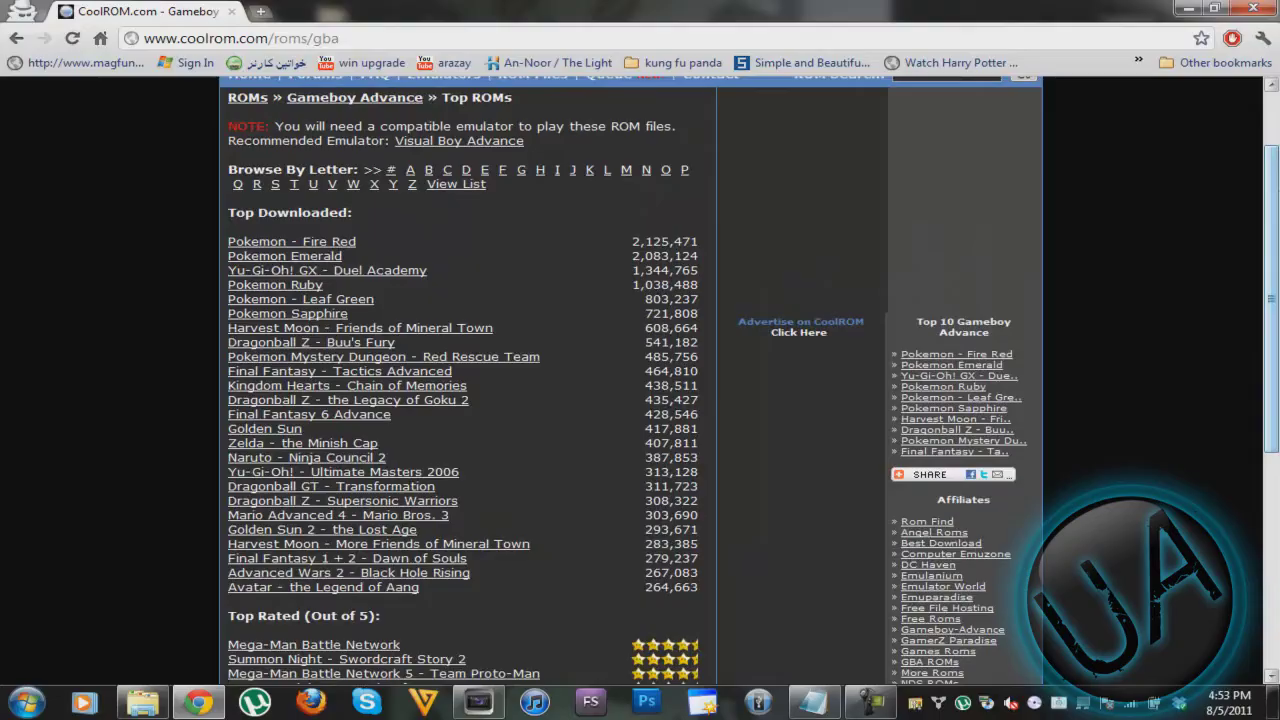
scroll(1270, 300, "down", 3)
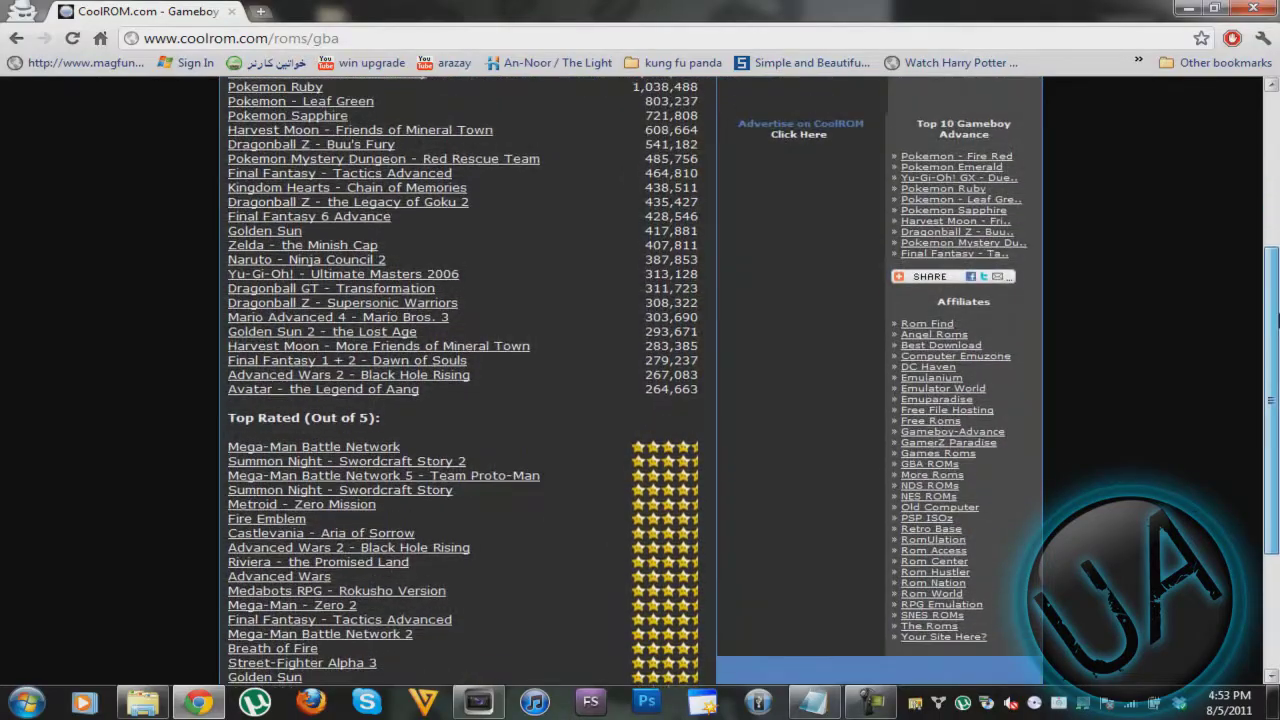
scroll(1273, 363, "up", 3)
scroll(1273, 363, "down", 4)
scroll(1273, 363, "down", 2)
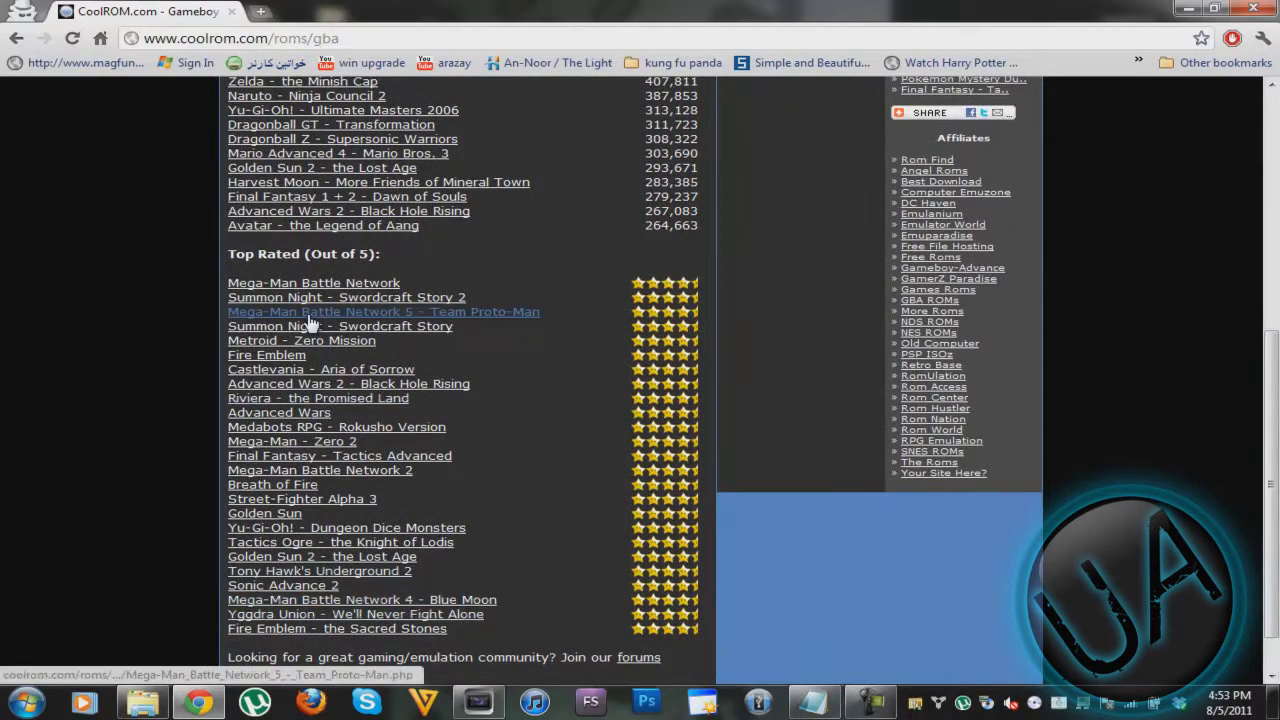
Download the Mega-Man Battle Network ROM zip from its own tab, then close that tab
right_click(327, 289)
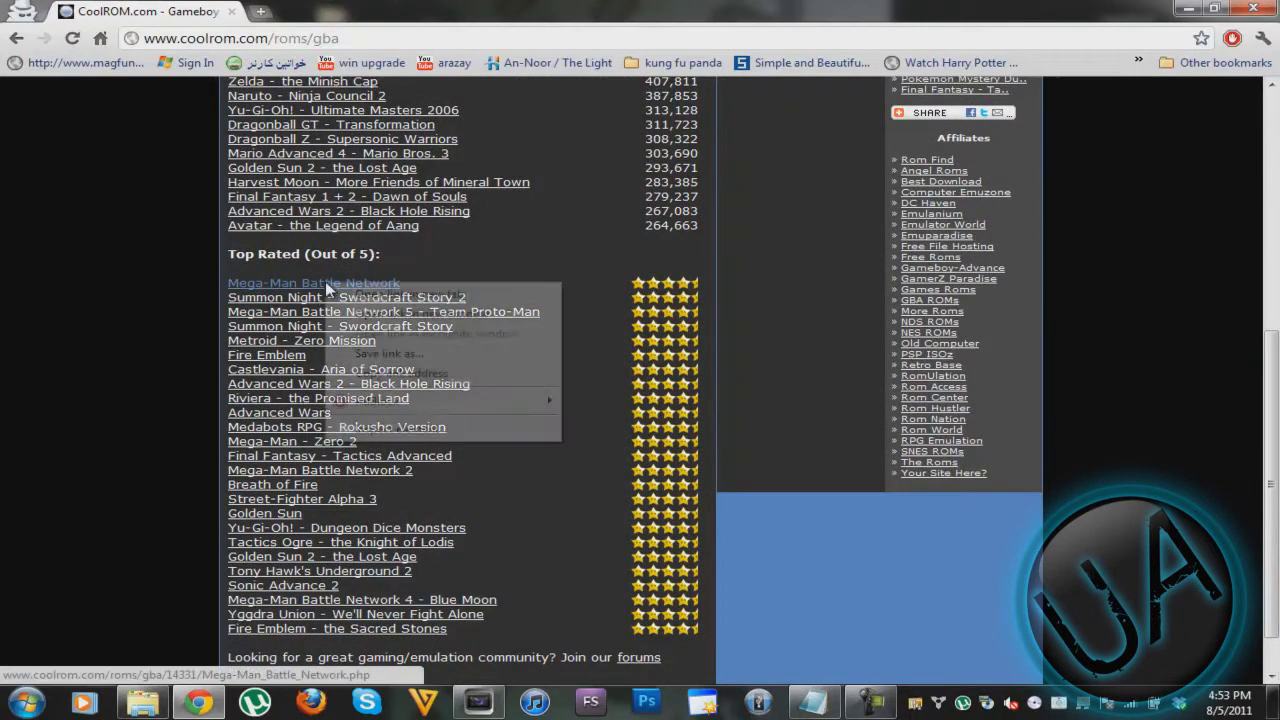
left_click(345, 291)
left_click(327, 10)
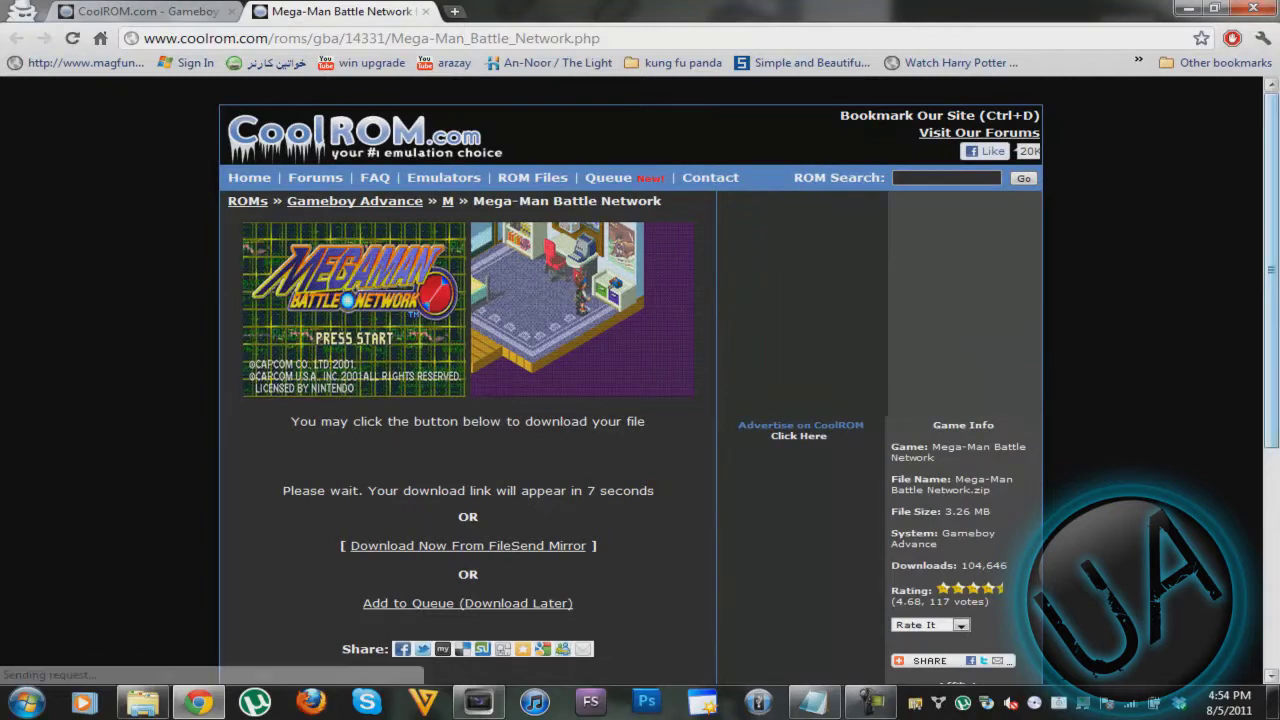
scroll(1276, 295, "down", 1)
scroll(1276, 295, "down", 1)
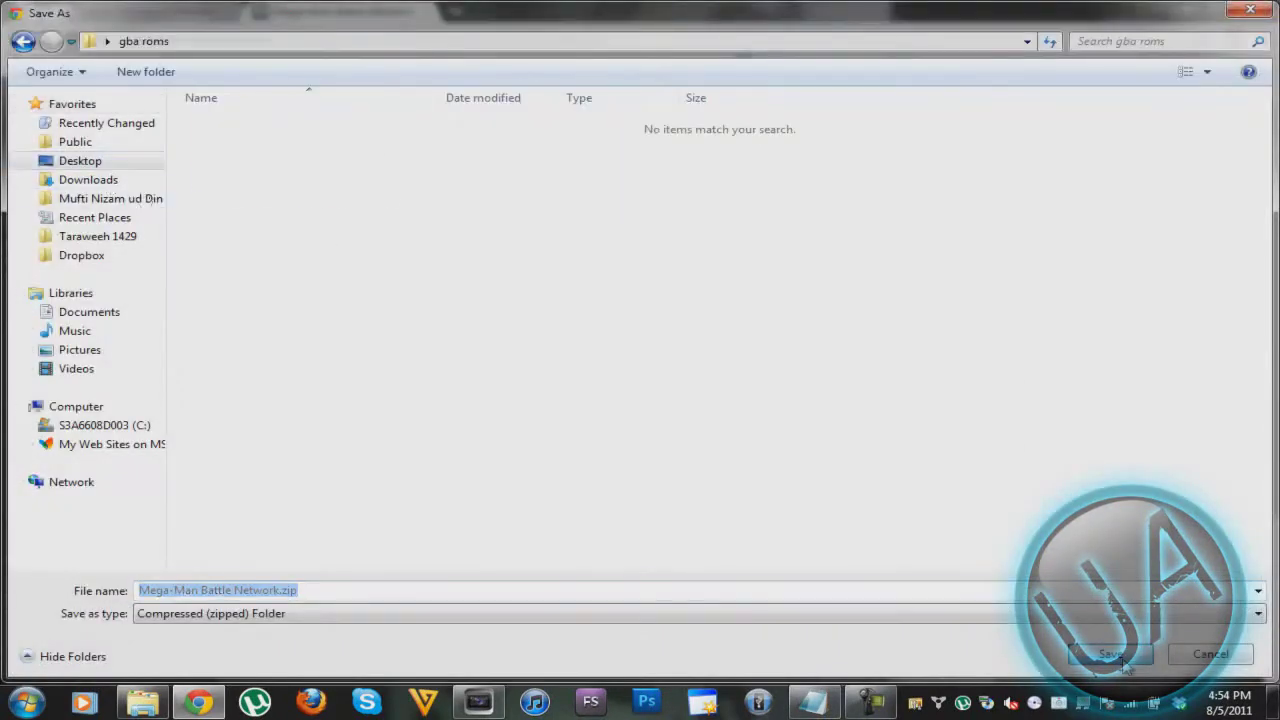
left_click(1118, 657)
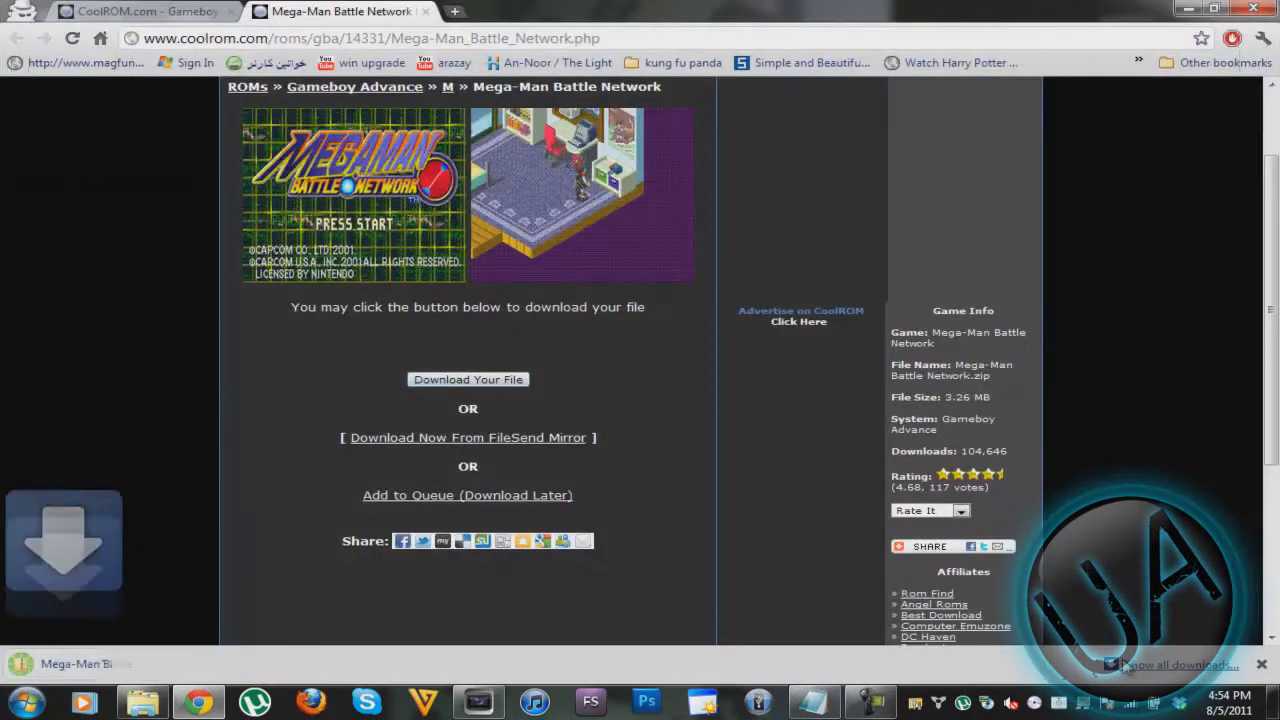
left_click(425, 11)
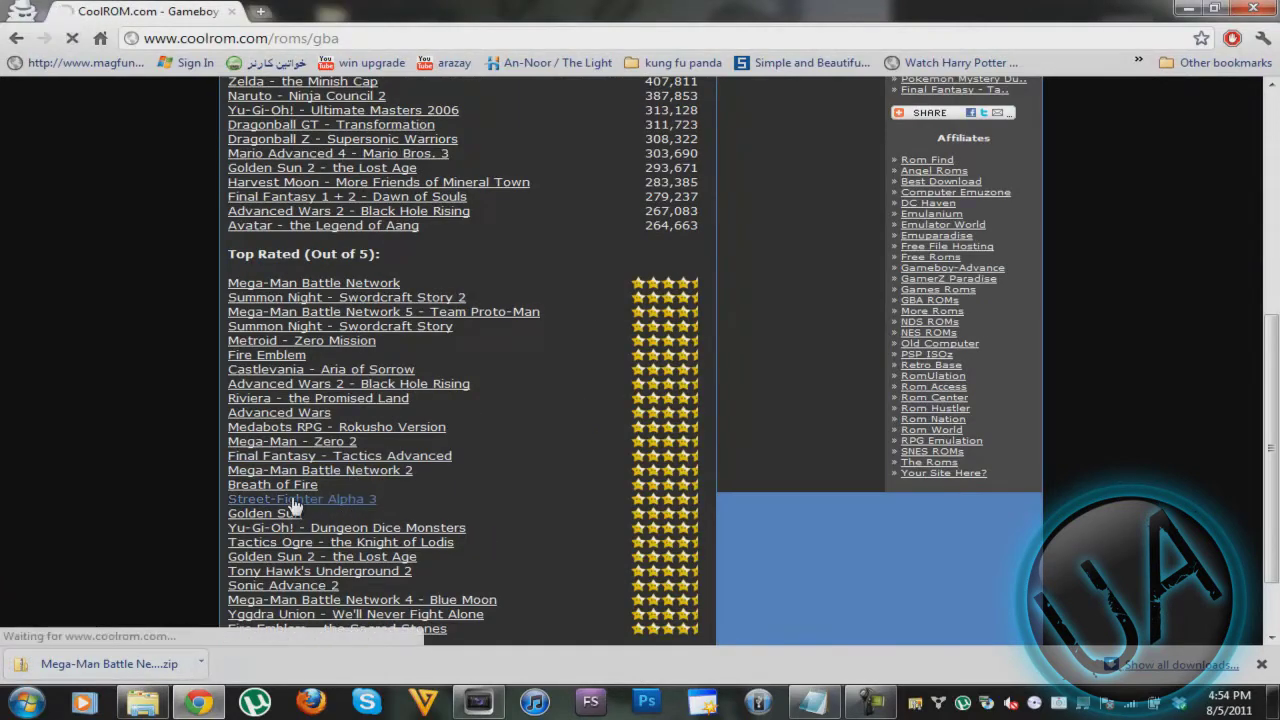
Download Street-Fighter Alpha 3.zip and save it into the gba roms folder
left_click(294, 499)
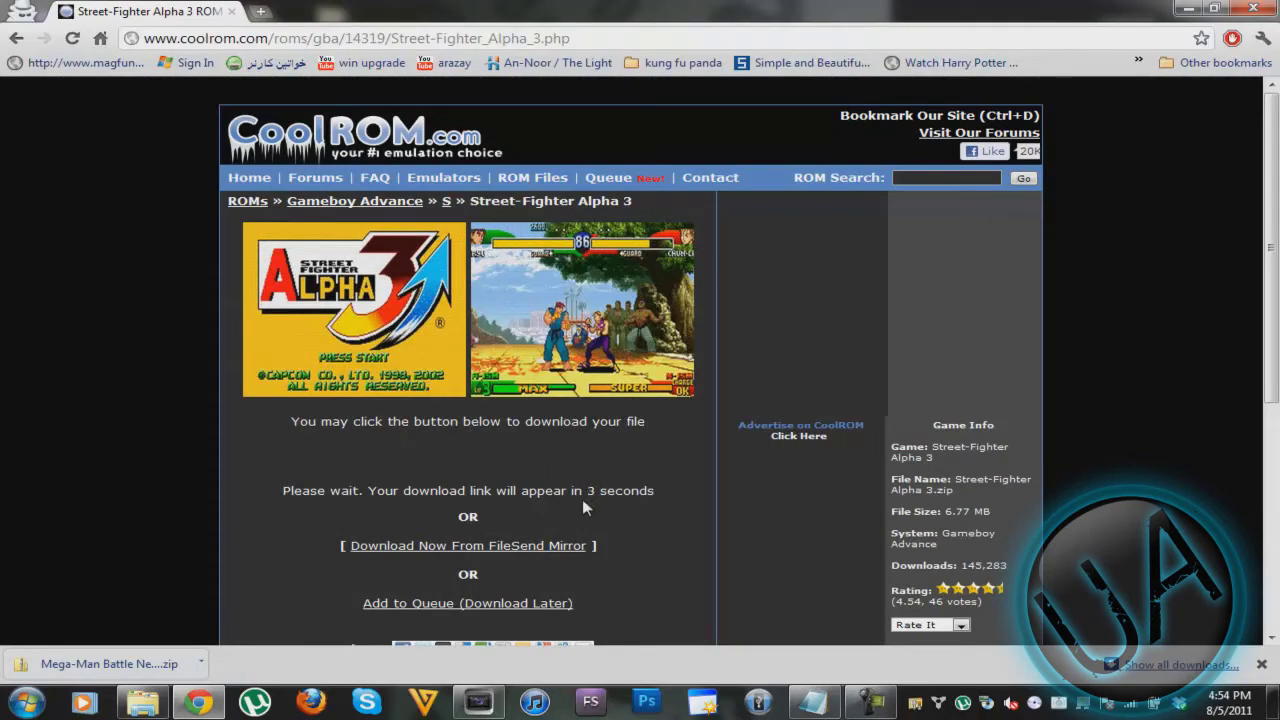
scroll(582, 499, "down", 1)
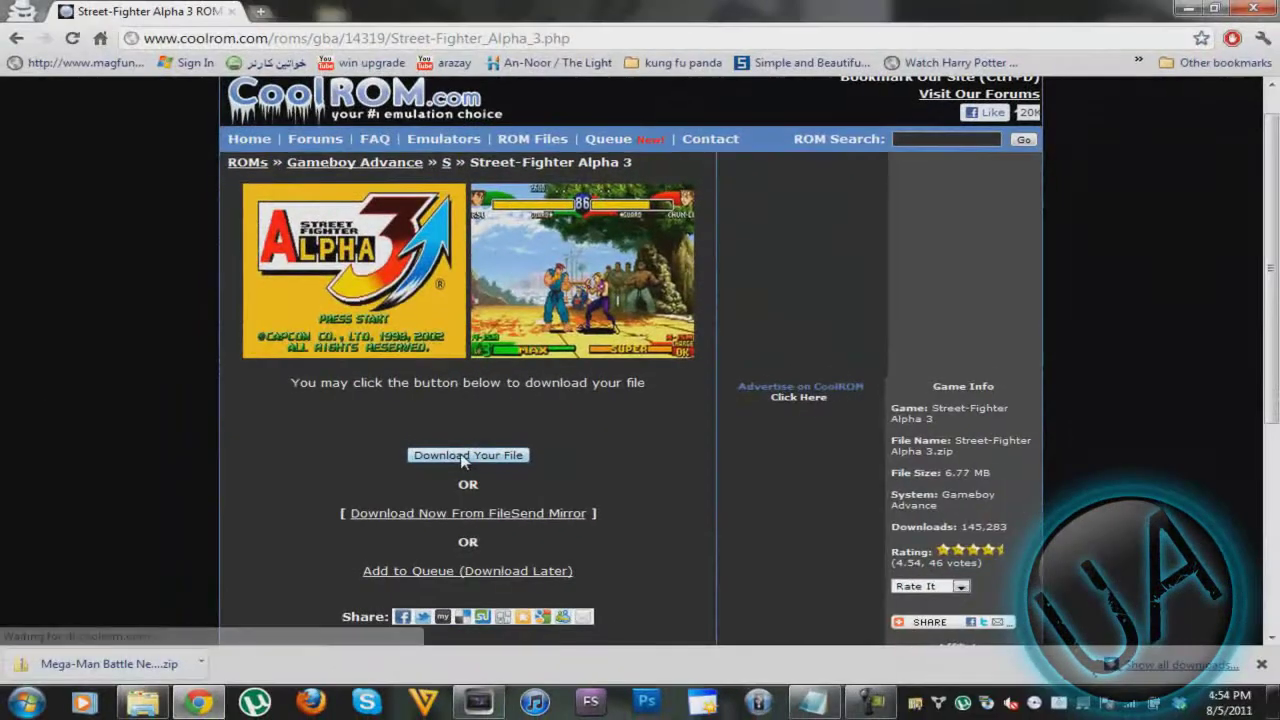
left_click(535, 458)
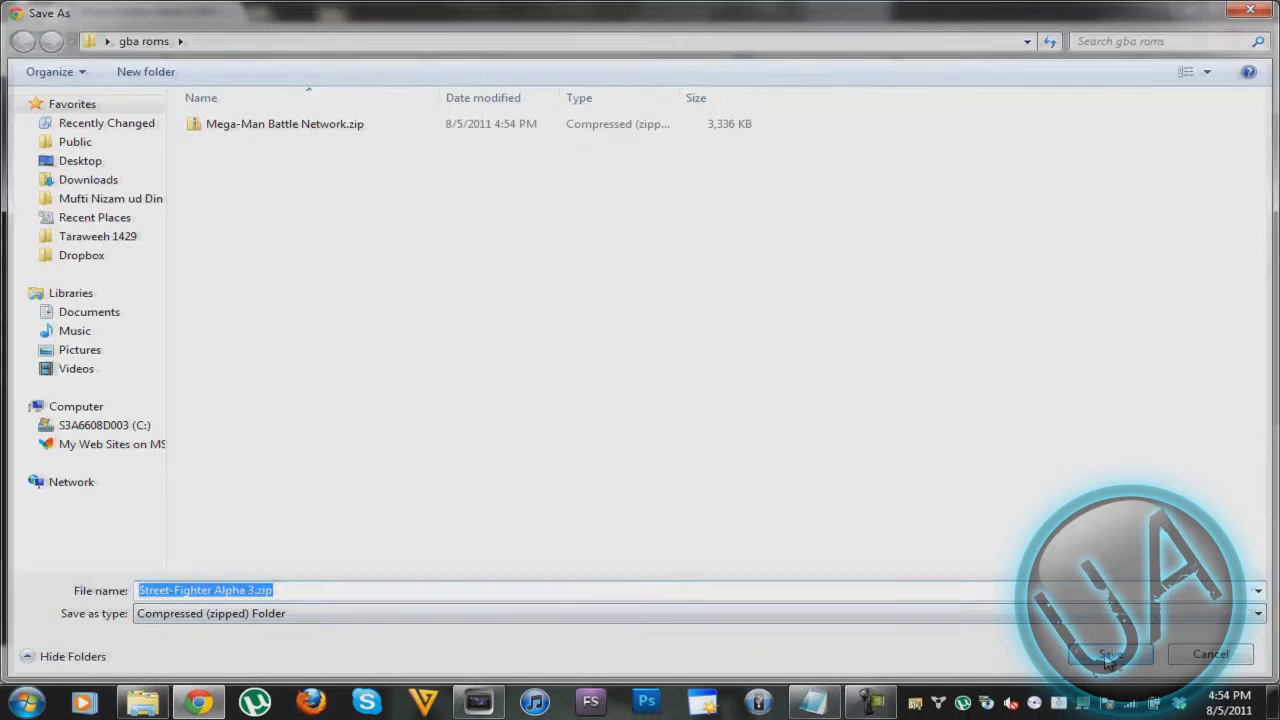
left_click(1108, 655)
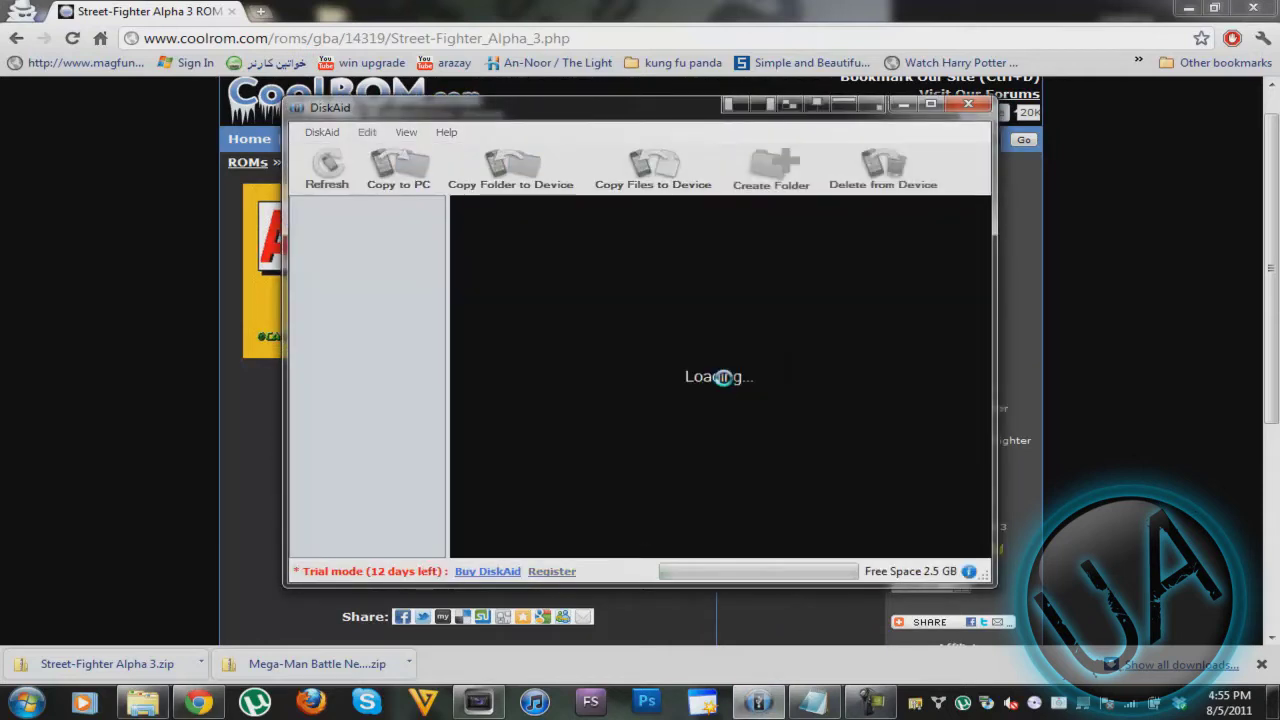
Maximize DiskAid and open var, then mobile, checking the note with the ROM path
left_click(930, 104)
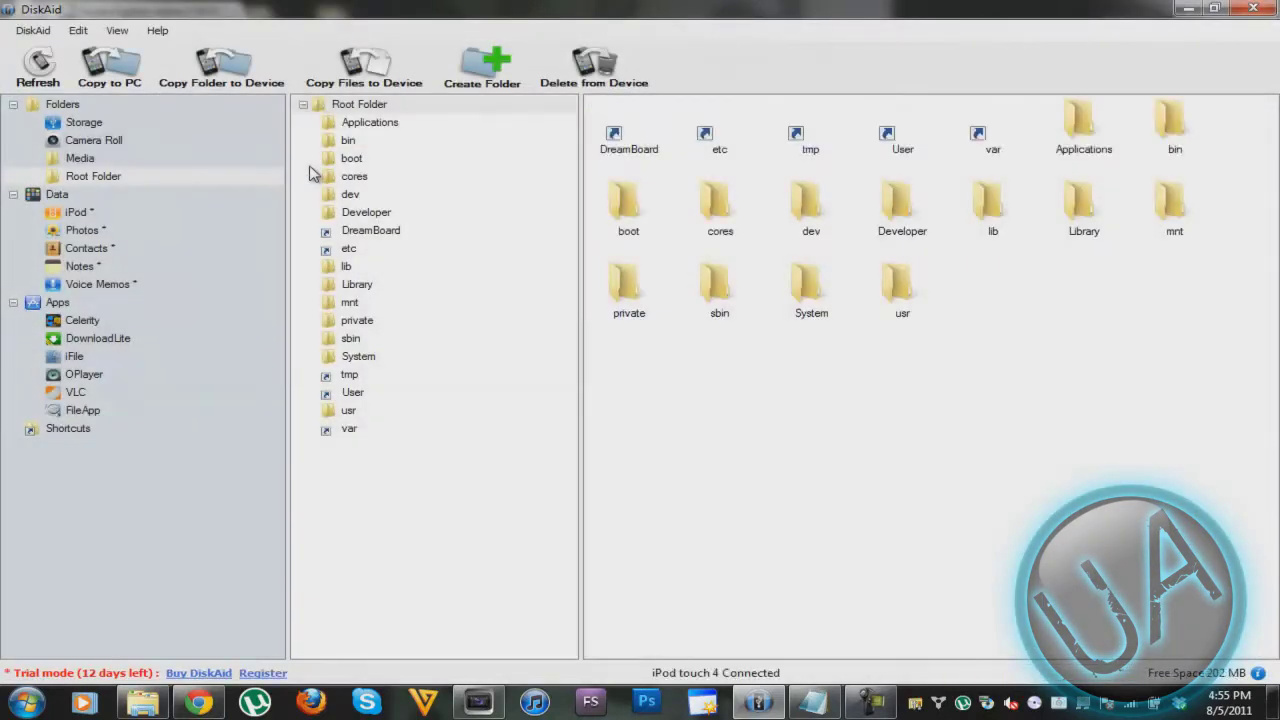
left_click(358, 107)
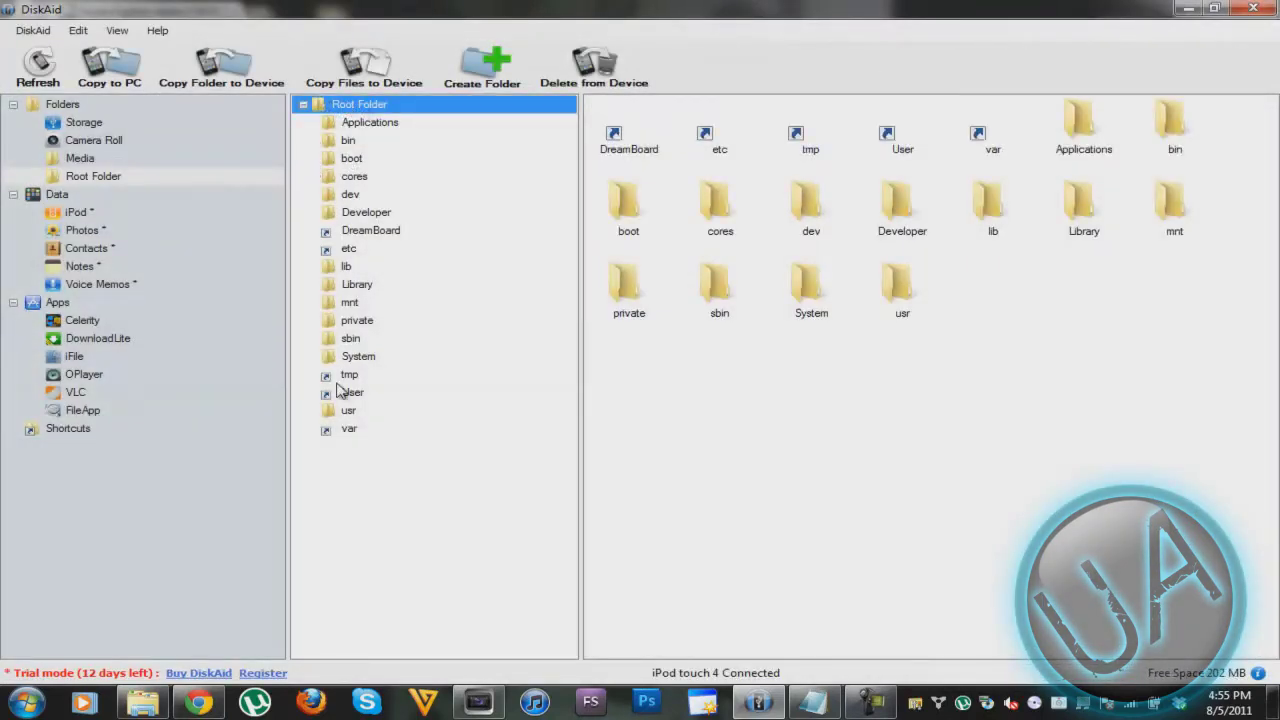
double_click(345, 430)
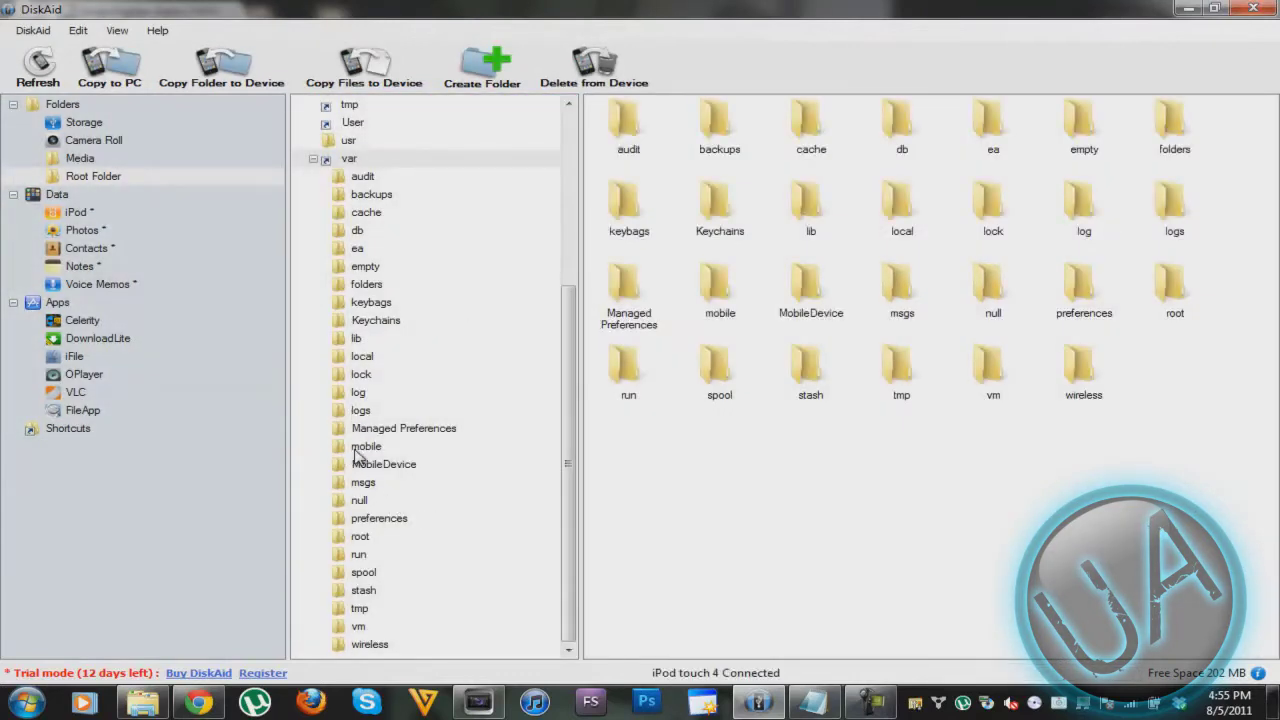
double_click(360, 448)
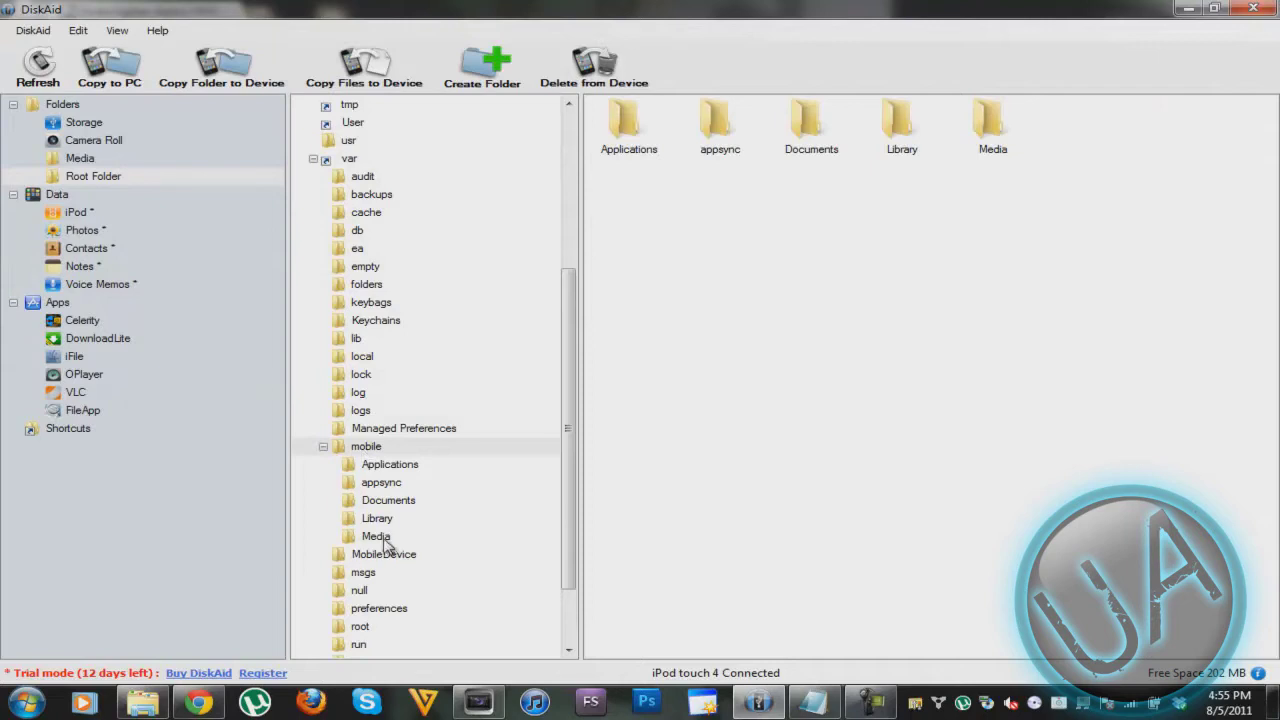
left_click(813, 703)
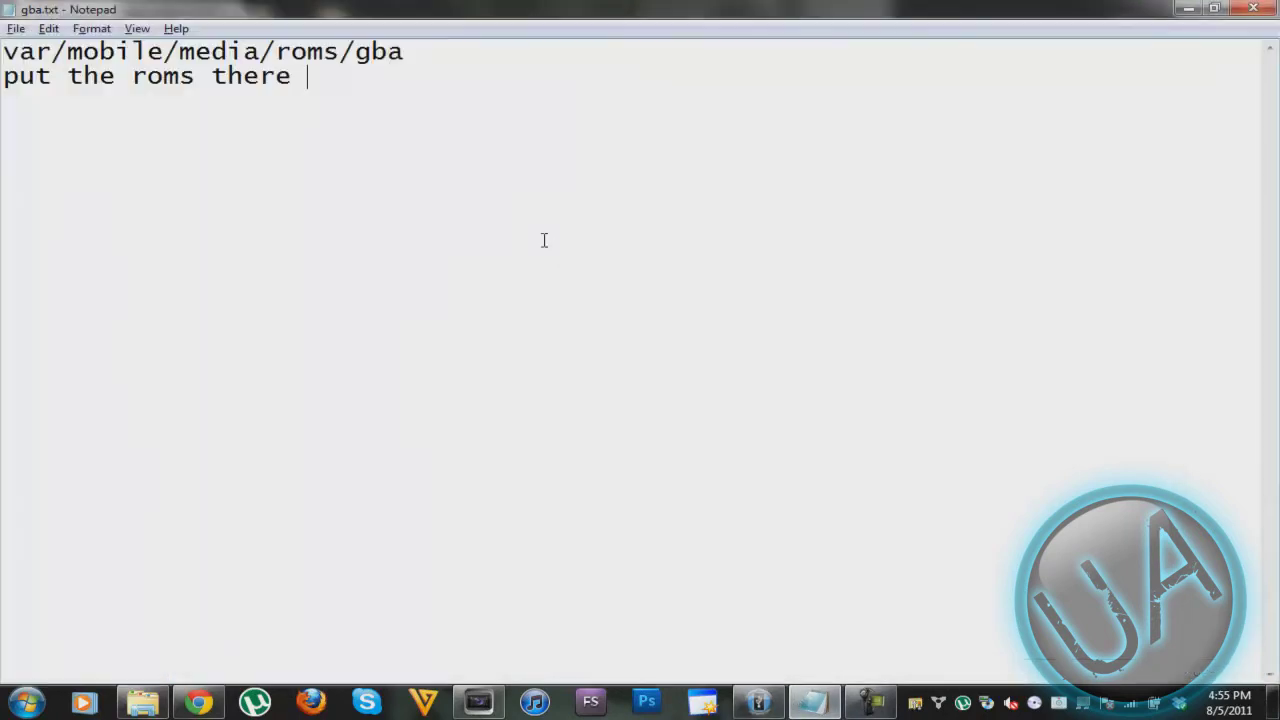
key("alt+Tab")
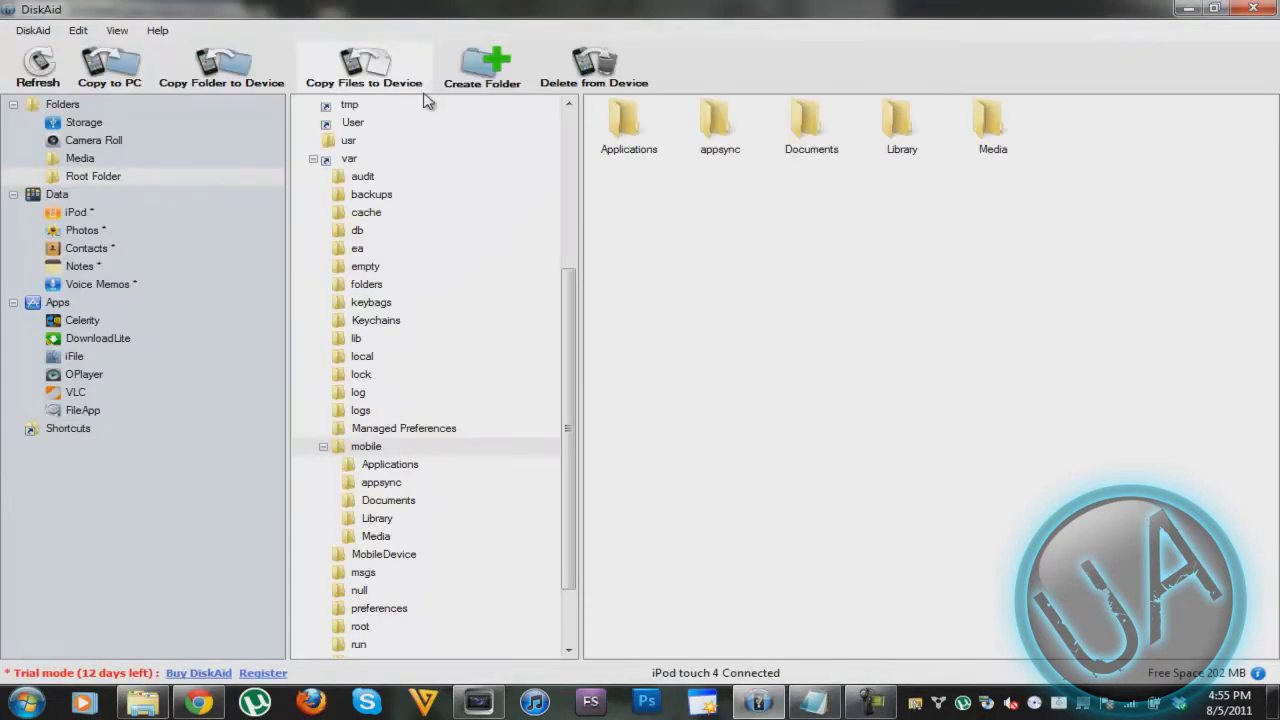
Open Media, then ROMs, and display the contents of the GBA folder
left_click(366, 539)
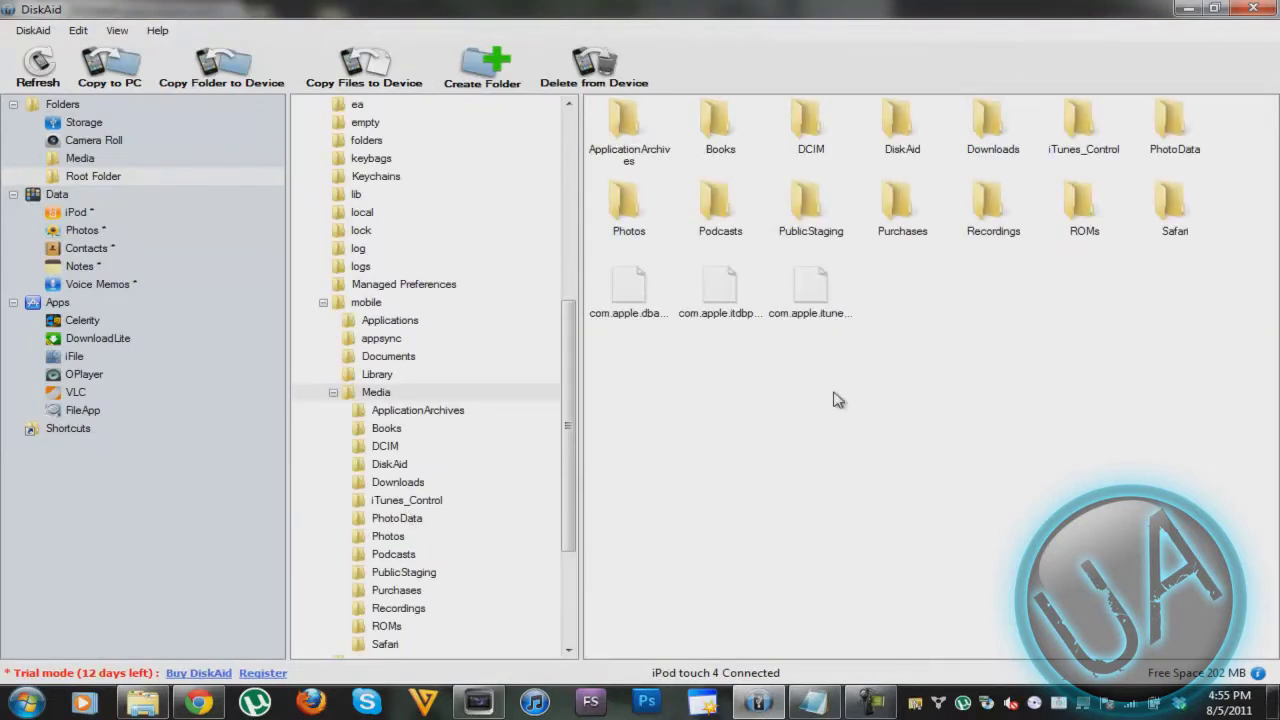
left_click(1096, 209)
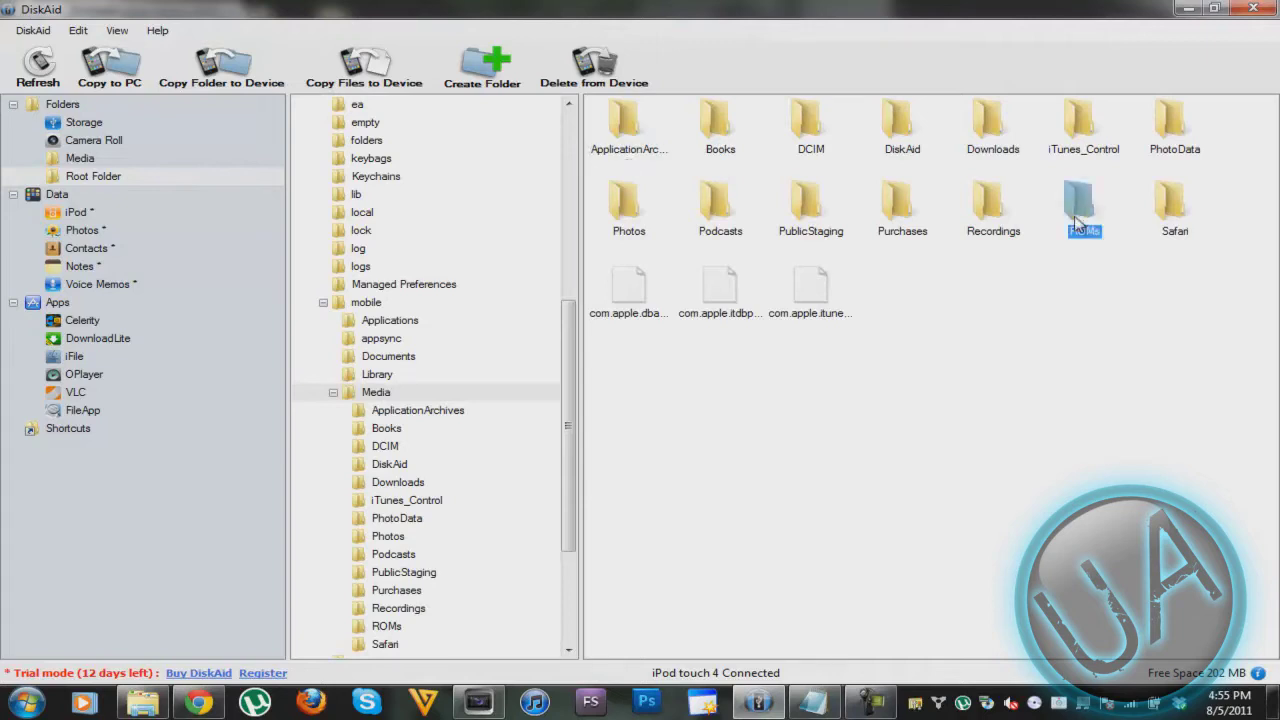
double_click(1080, 207)
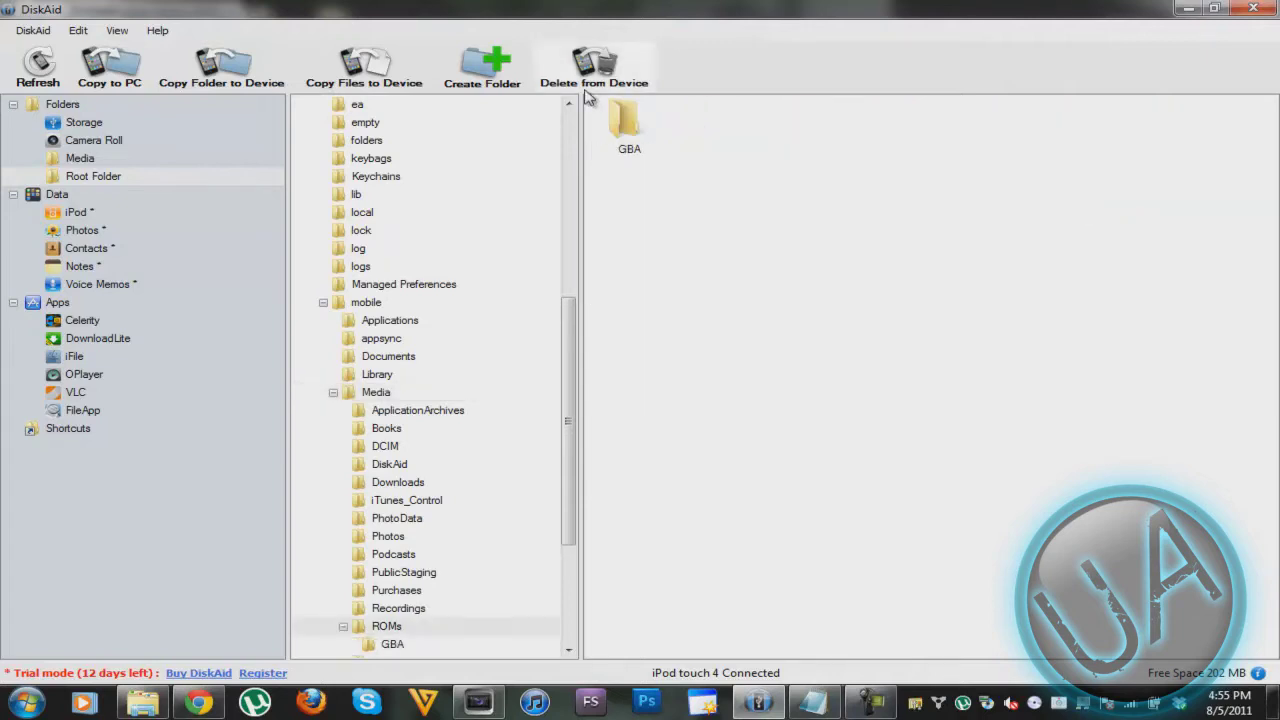
left_click(627, 122)
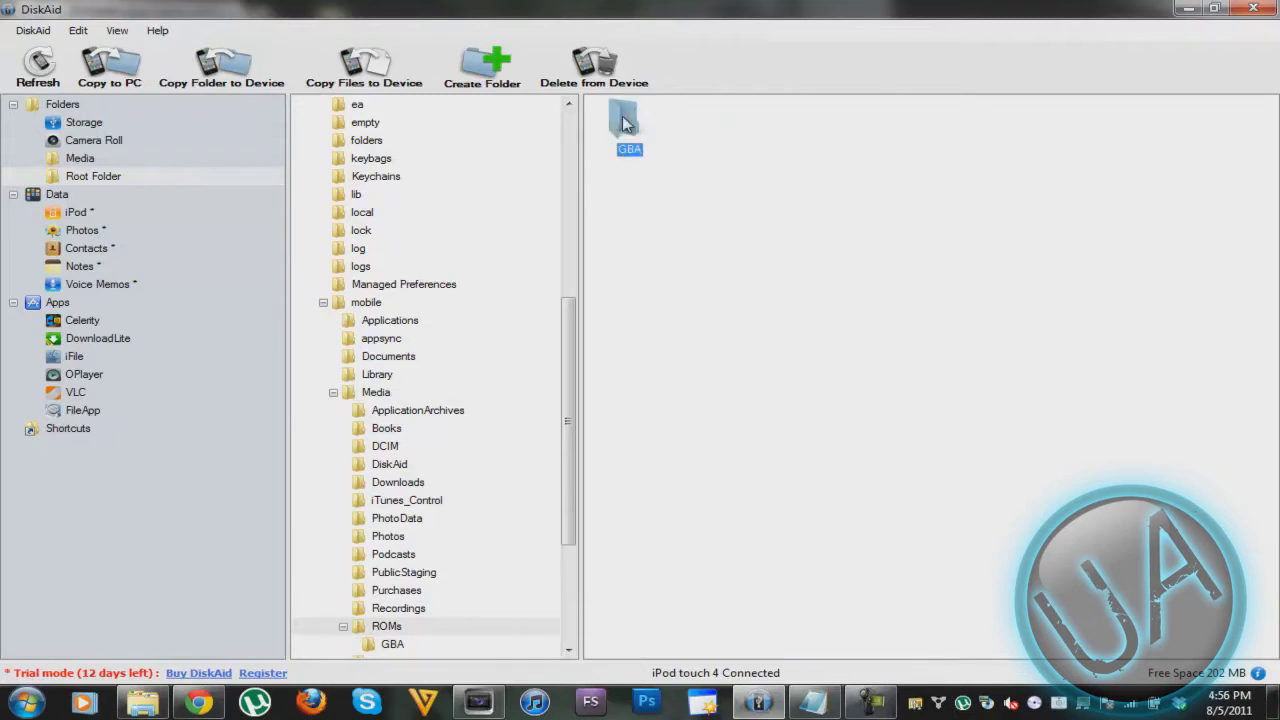
scroll(571, 471, "down", 2)
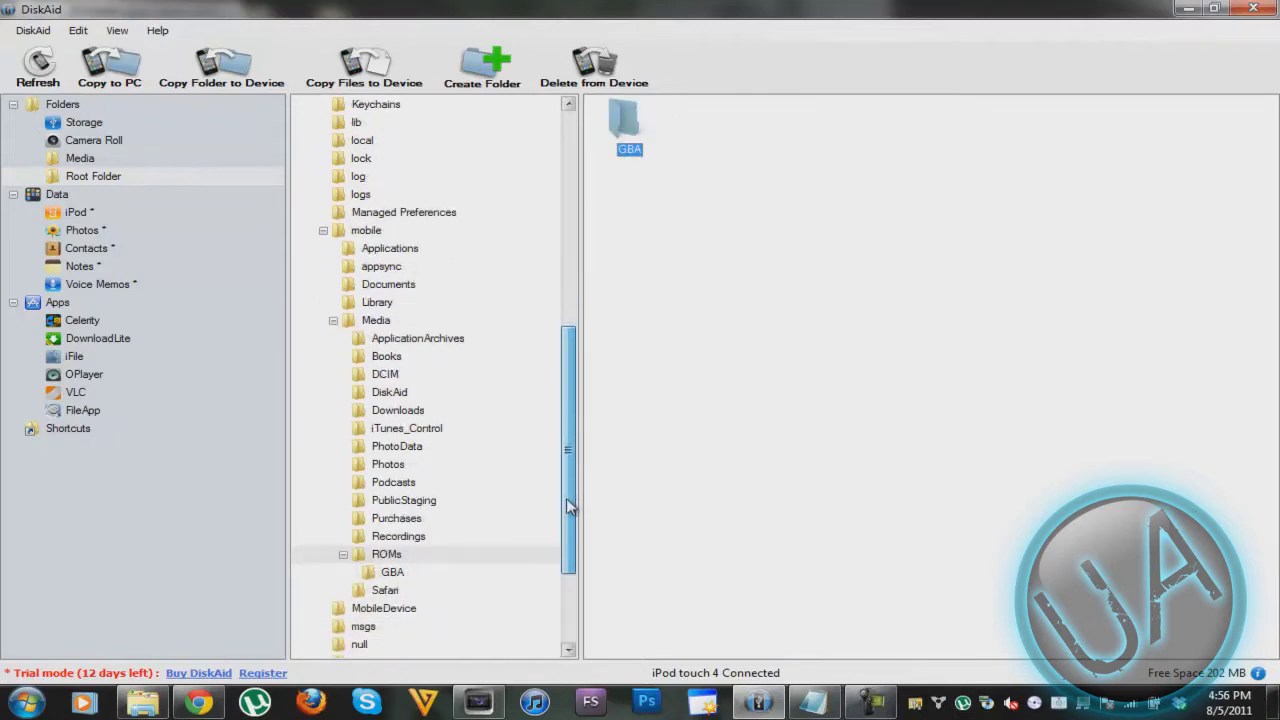
left_click(390, 573)
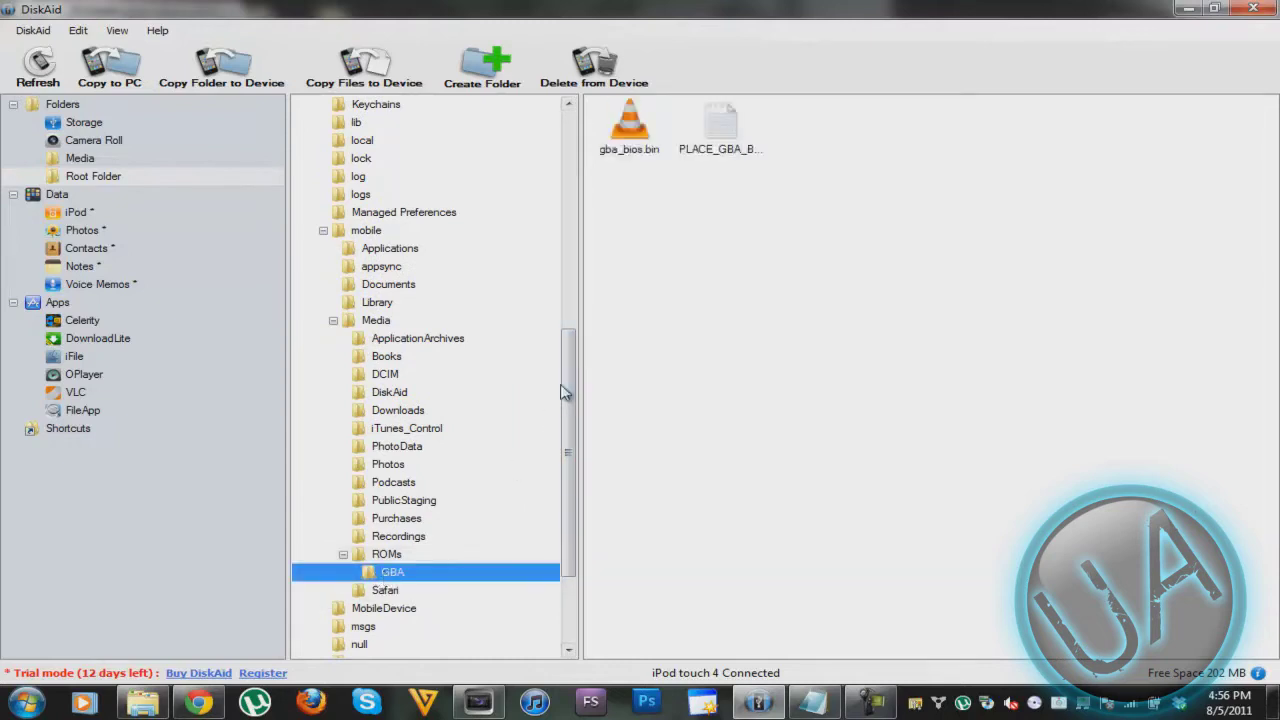
left_click_drag(820, 300, 711, 264)
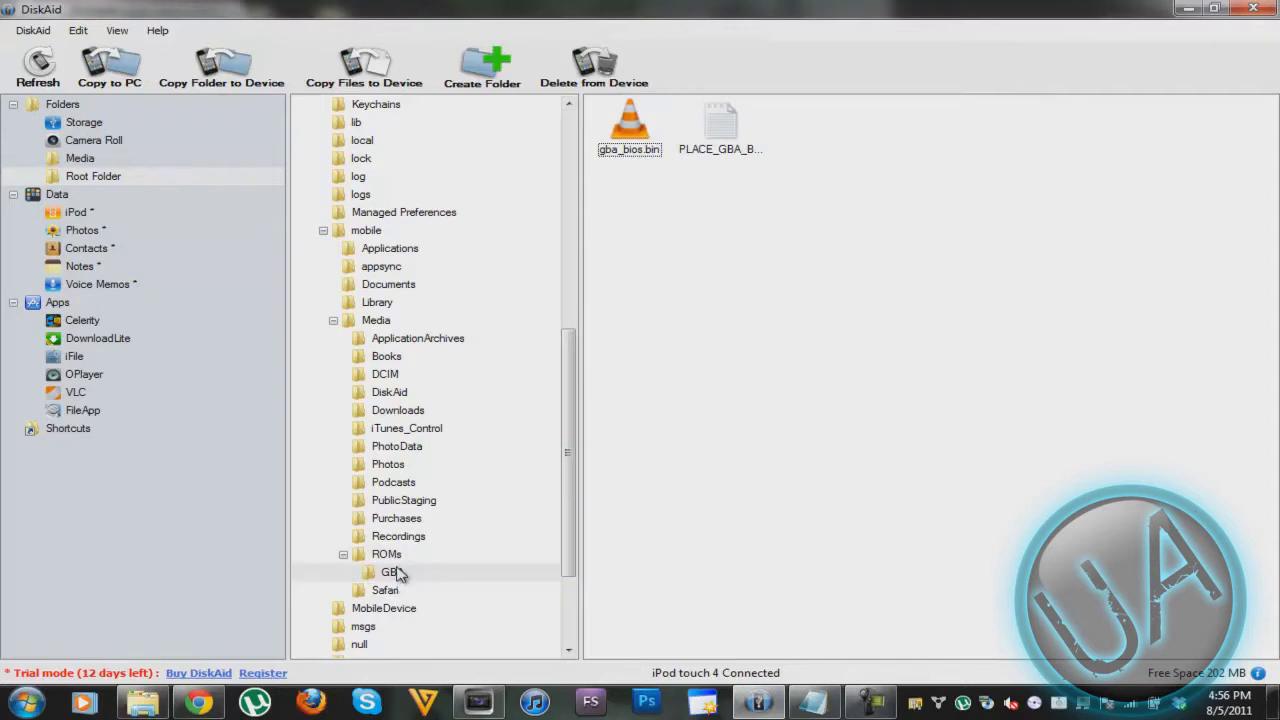
Extract both ROM zip archives in the gba roms folder
left_click(143, 703)
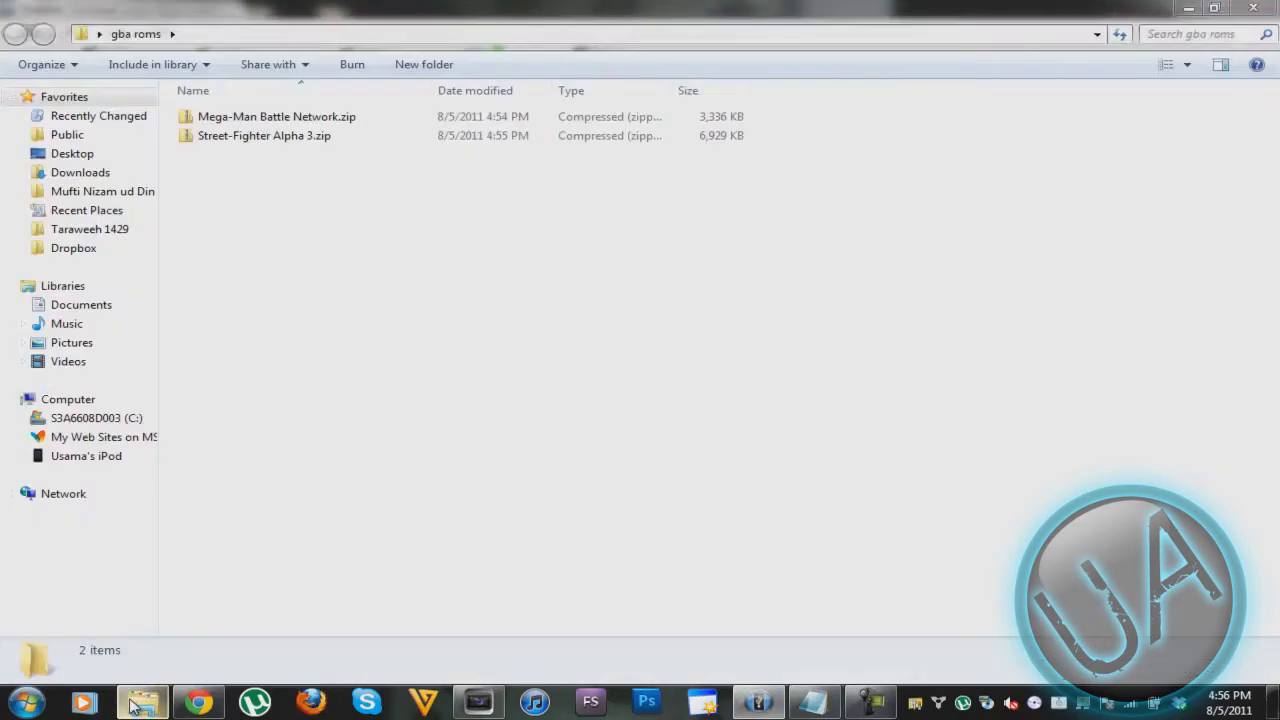
left_click_drag(229, 194, 236, 146)
right_click(236, 146)
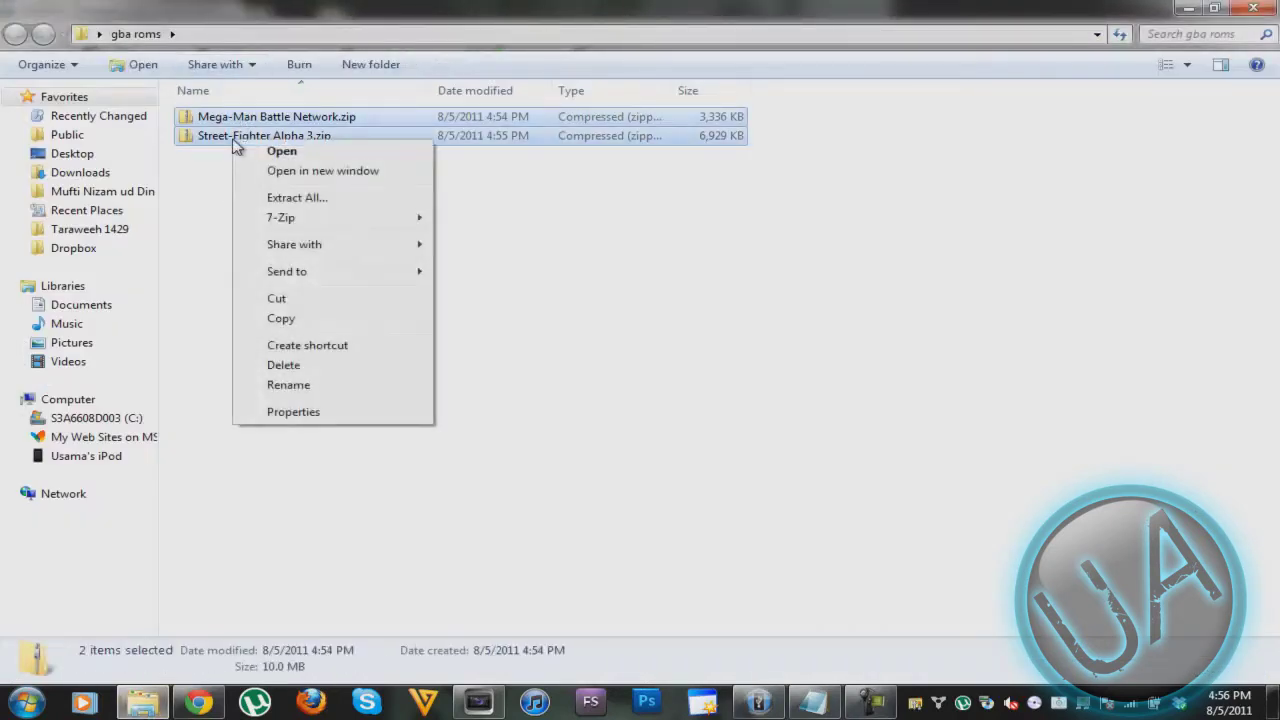
left_click(480, 250)
Copy Mega-Man Battle Network.GBA and Street-Fighter Alpha 3.GBA into DiskAid's GBA folder
left_click(262, 176)
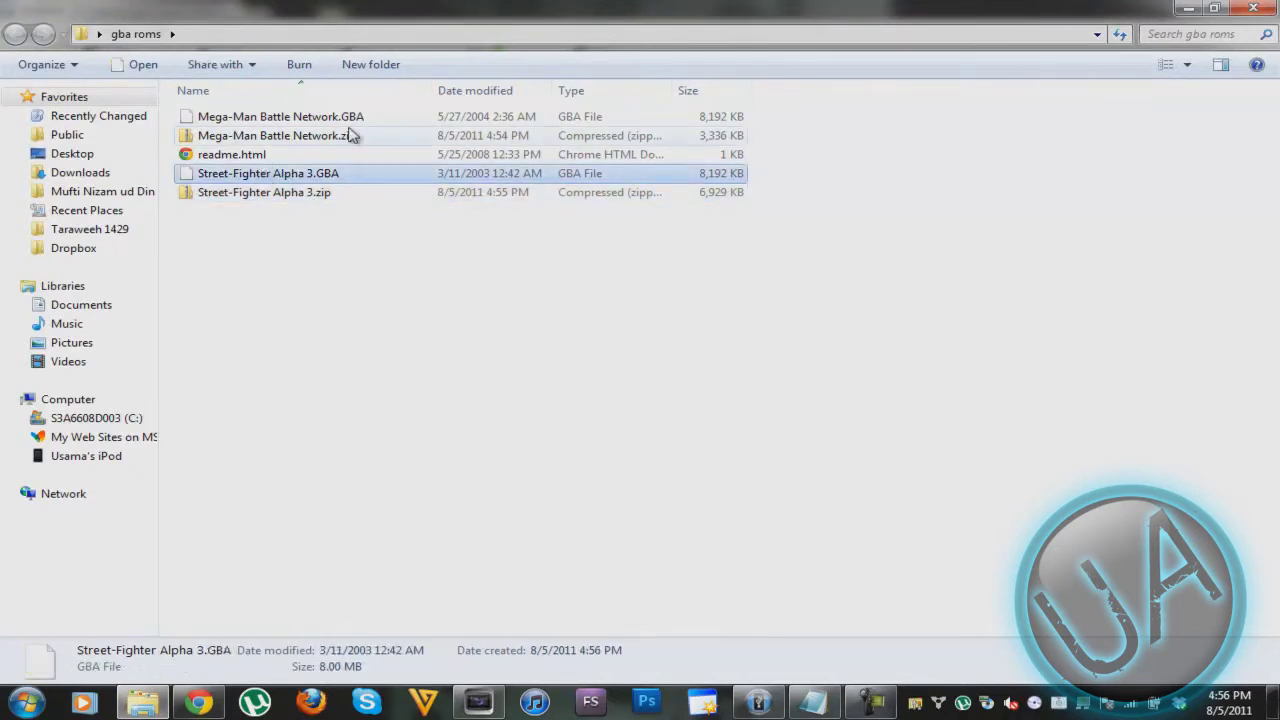
left_click(265, 118, "ctrl")
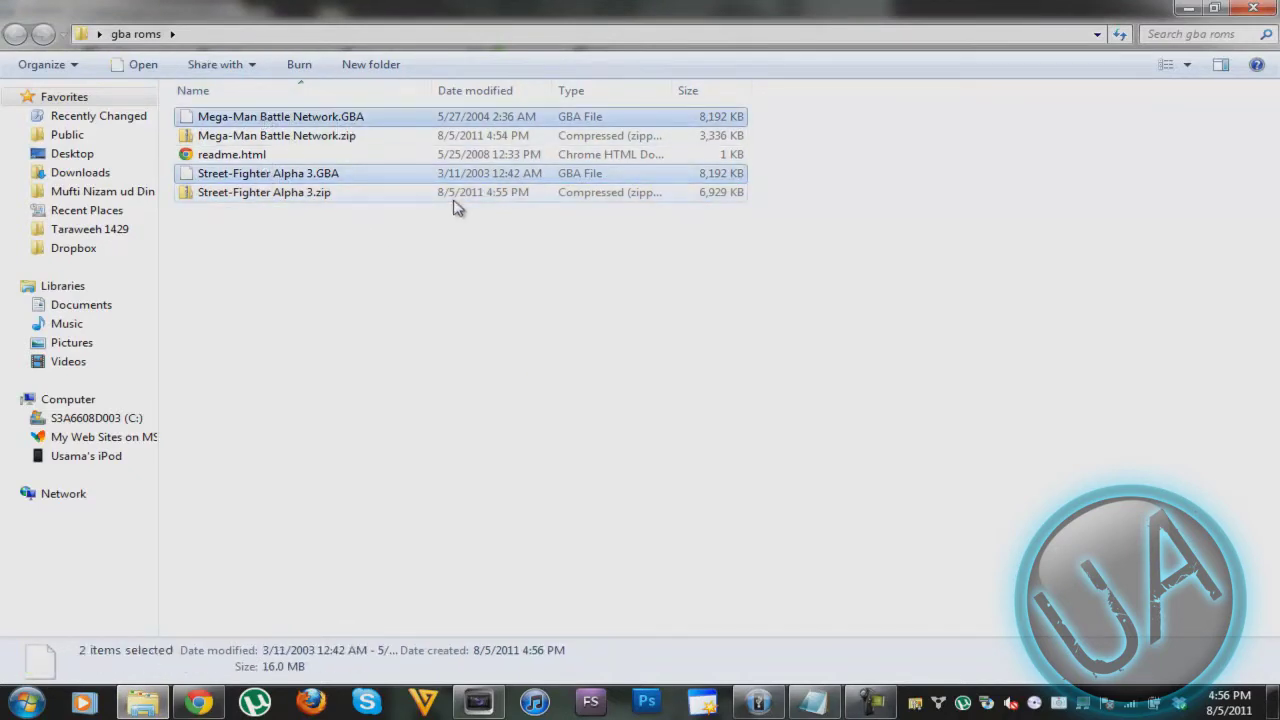
left_click_drag(486, 177, 825, 362)
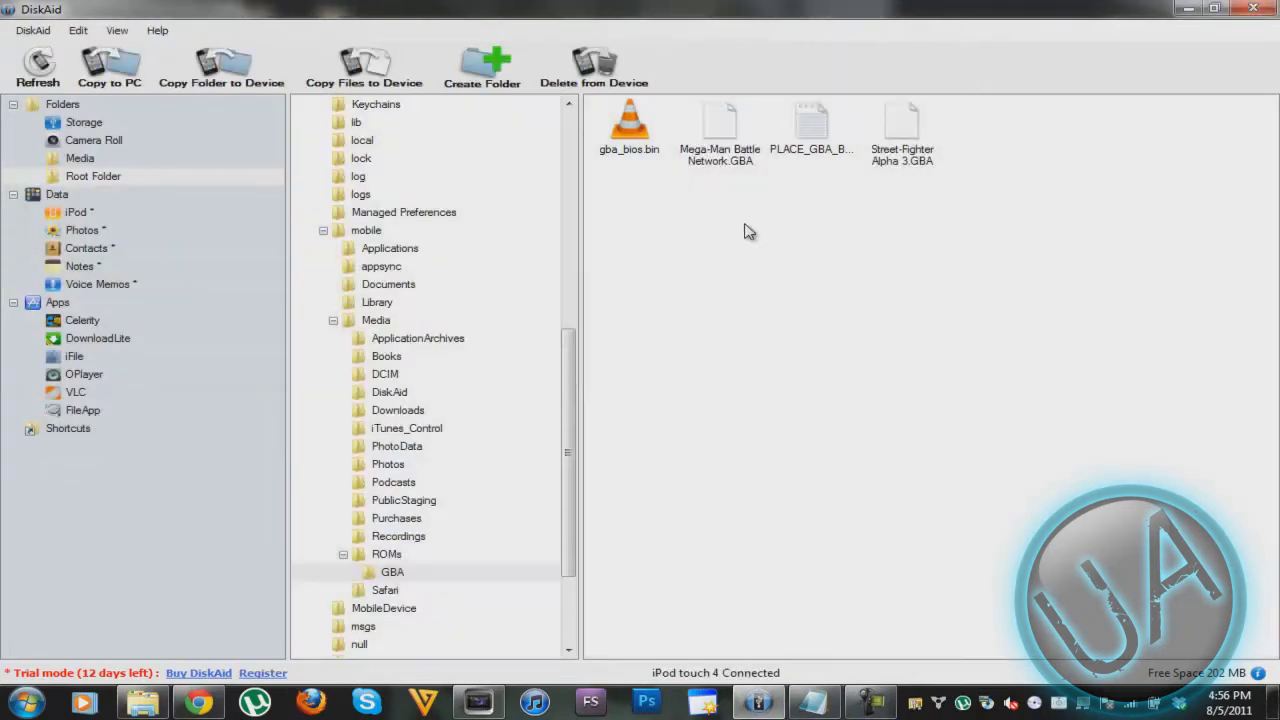
Quit DiskAid and clear the file selection in the Explorer window
left_click(33, 30)
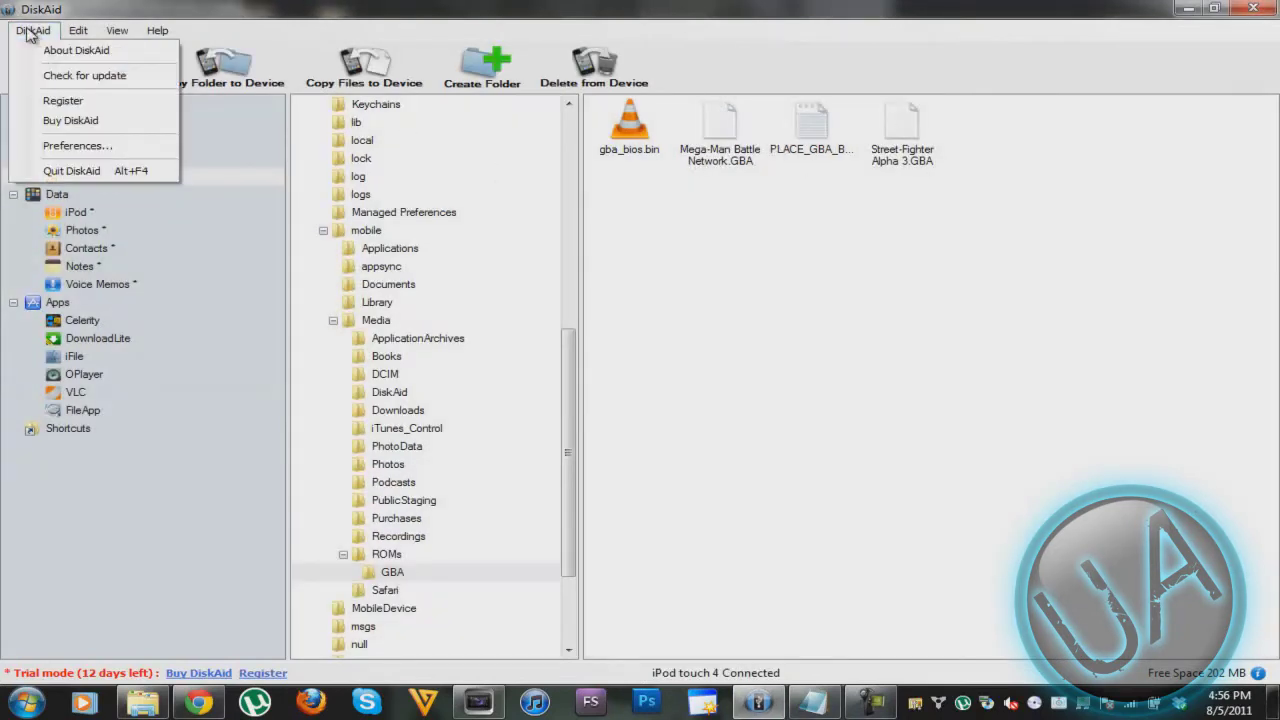
left_click(88, 172)
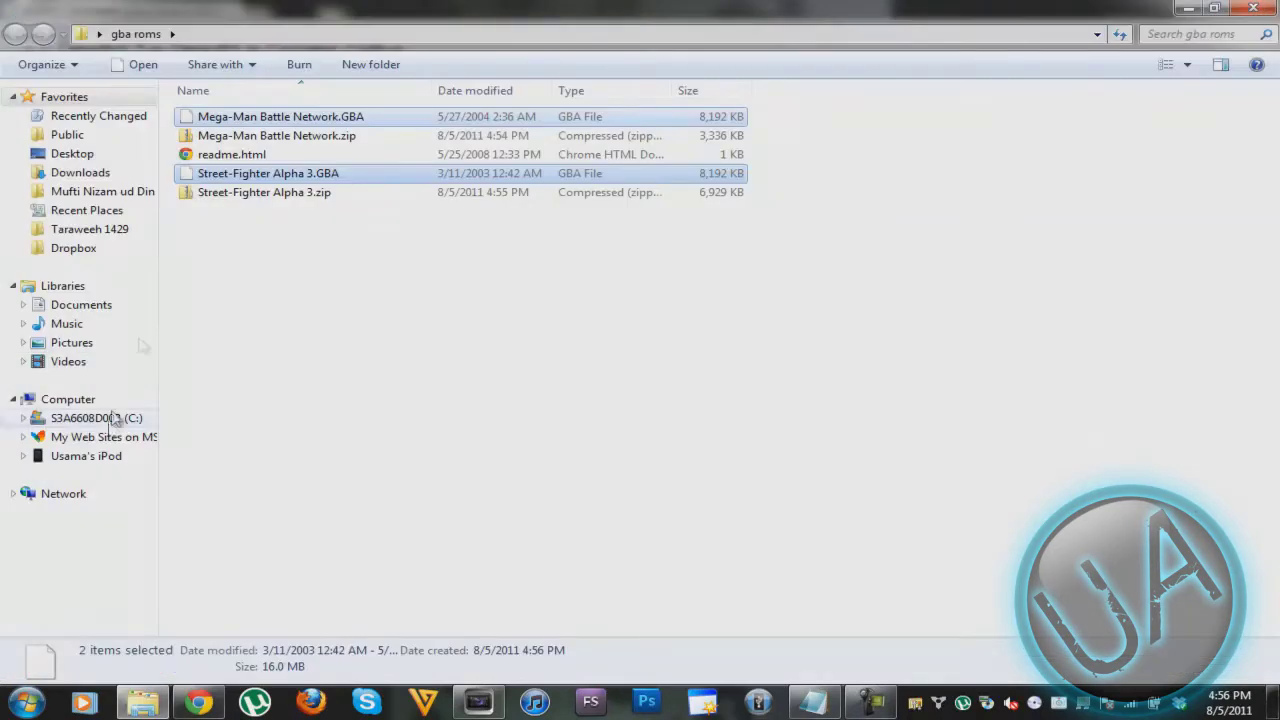
left_click(290, 277)
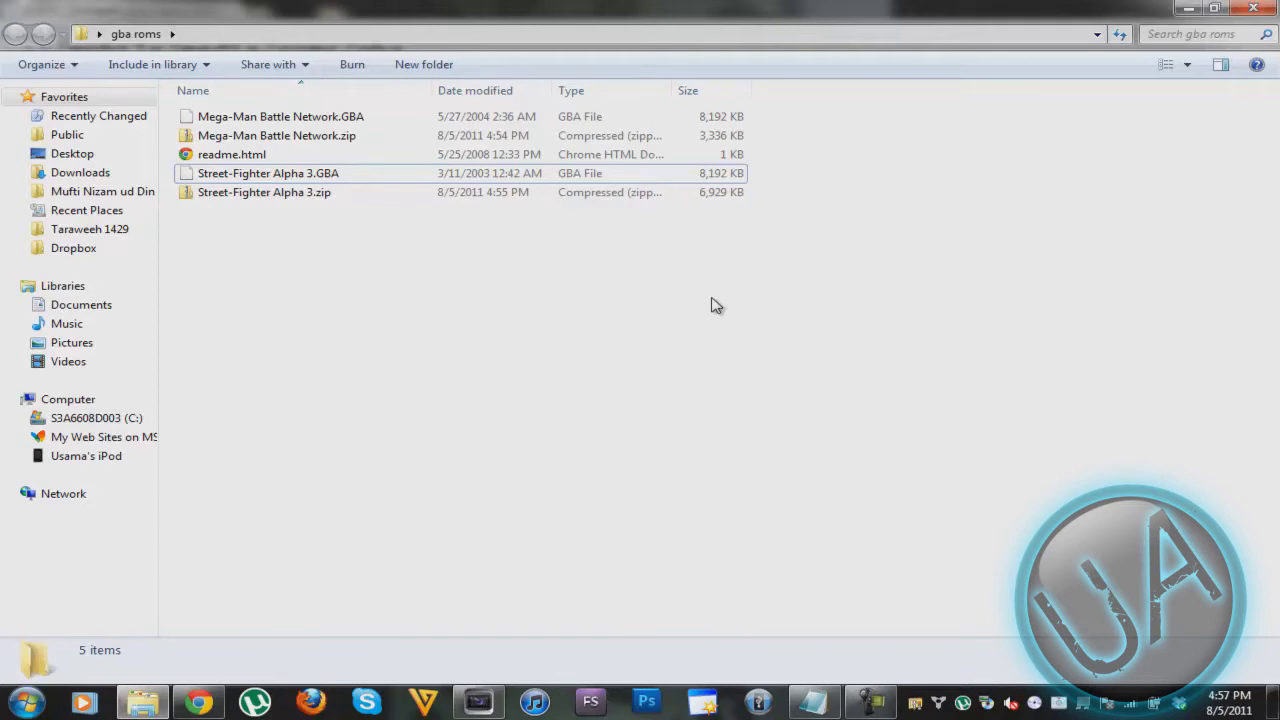
left_click(865, 702)
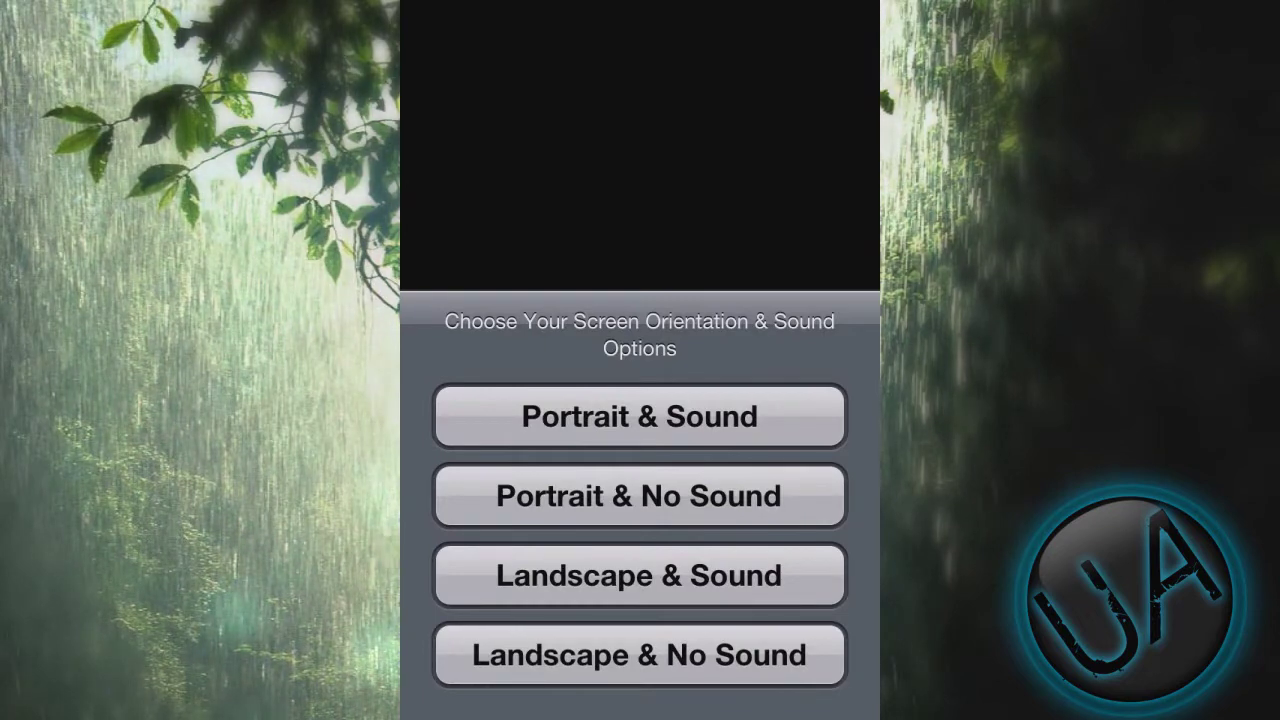
Launch Mega Man Battle Network in Portrait & Sound, start a new game, then return via MENU
left_click(640, 416)
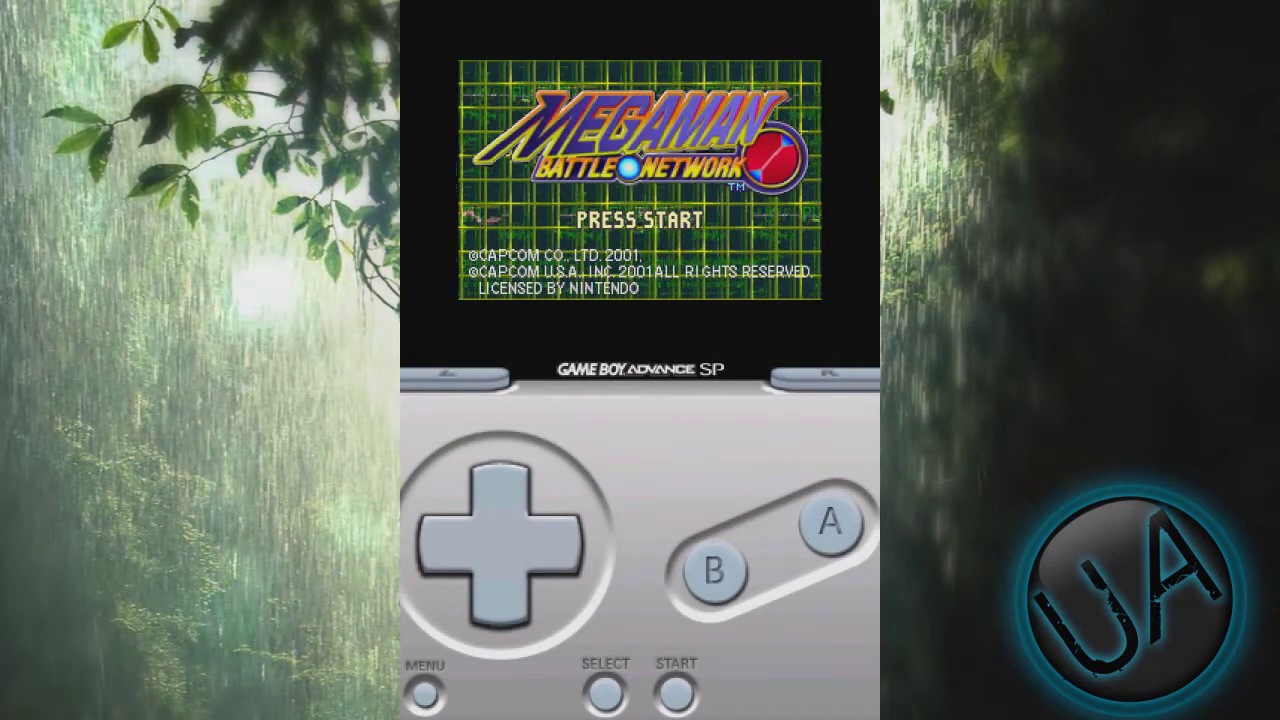
left_click(676, 693)
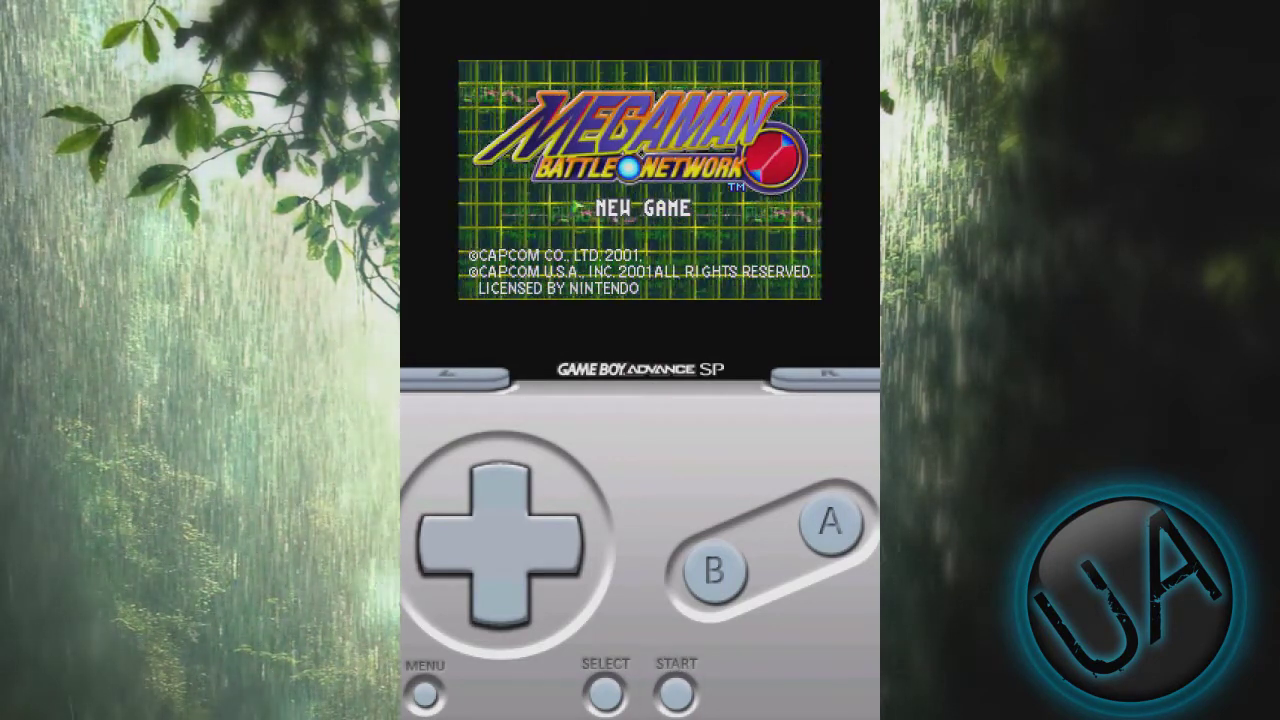
left_click(676, 693)
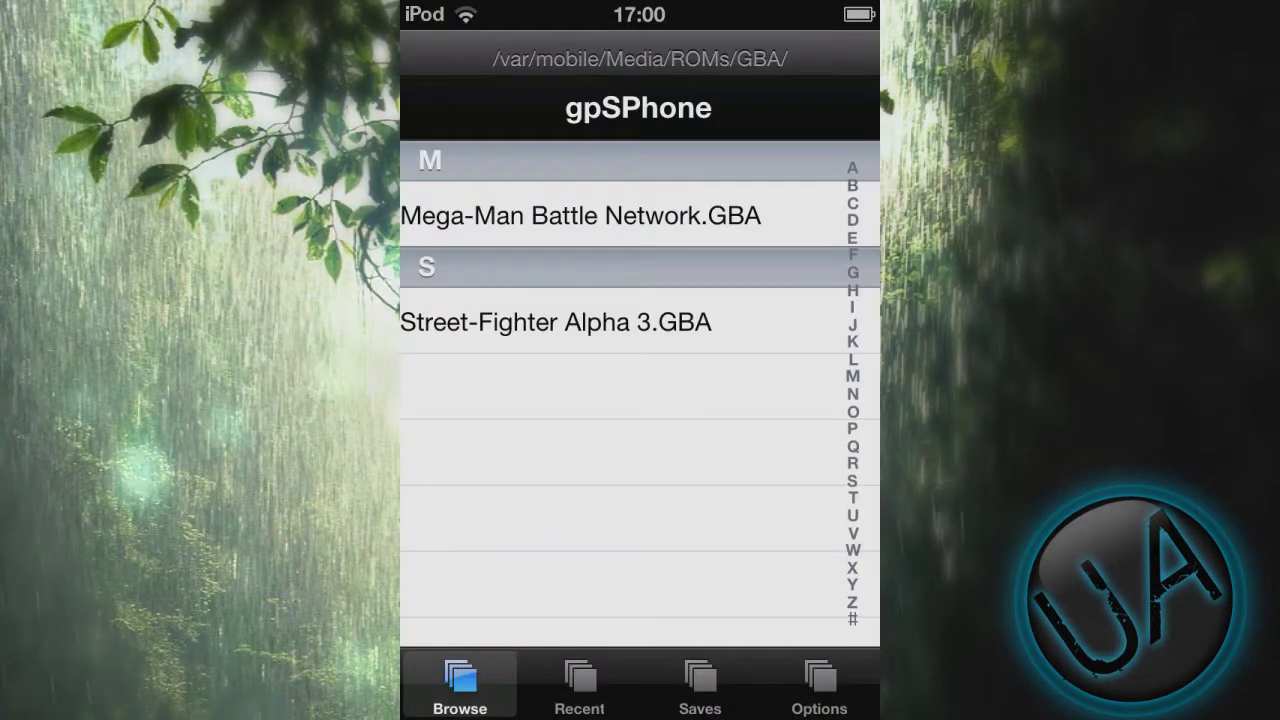
left_click(560, 214)
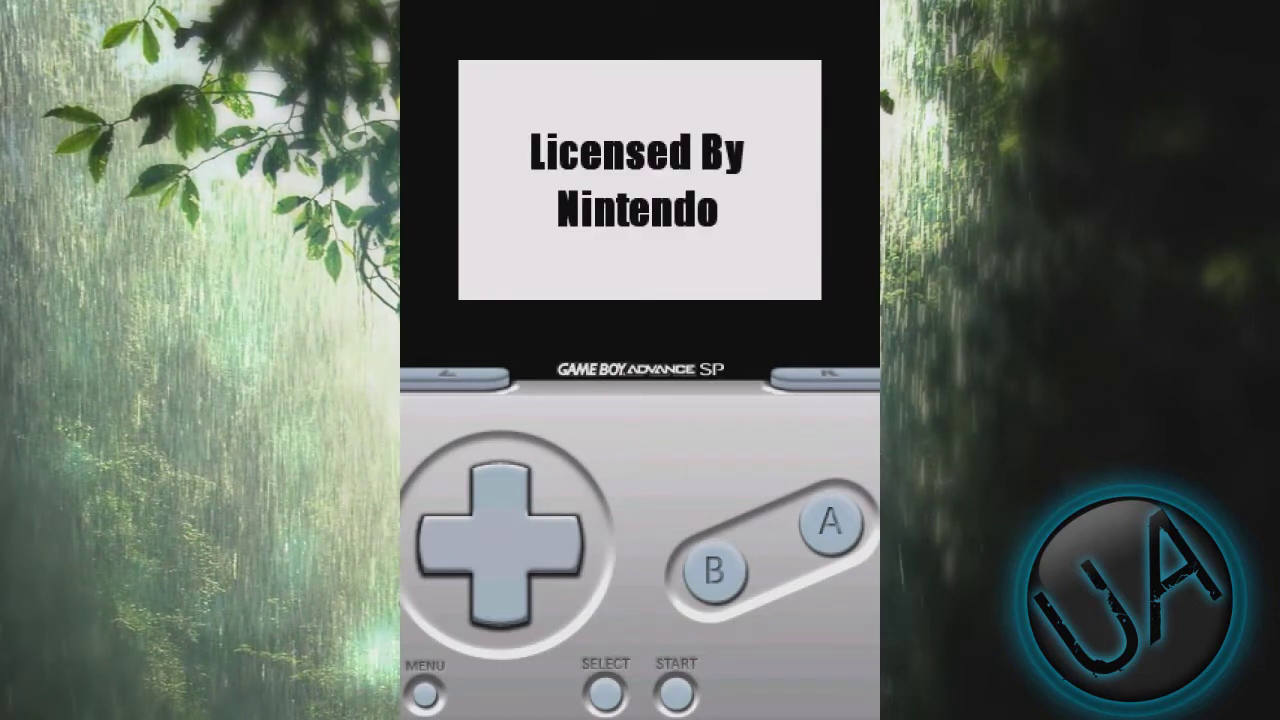
Adjust the volume, skip the intro logos, and choose SINGLE MODE from the title screen
key("XF86AudioRaiseVolume")
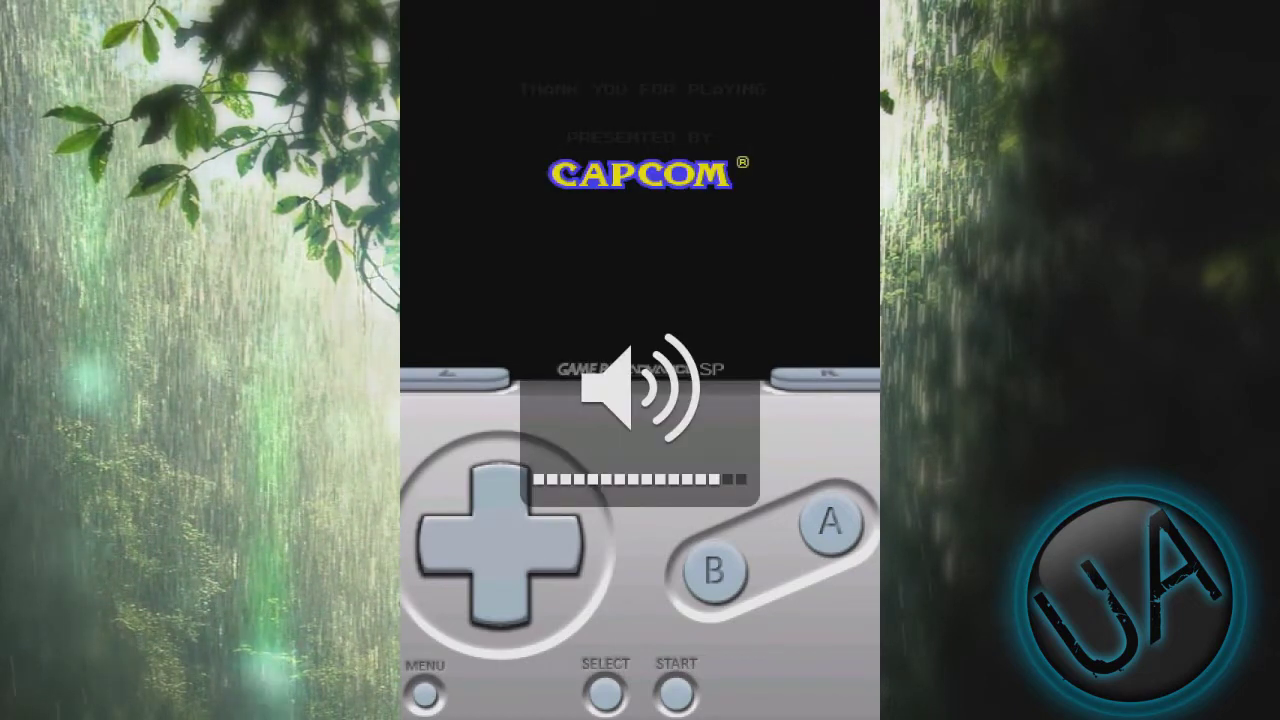
key("XF86AudioLowerVolume")
key("XF86AudioLowerVolume")
key("XF86AudioLowerVolume")
key("XF86AudioLowerVolume")
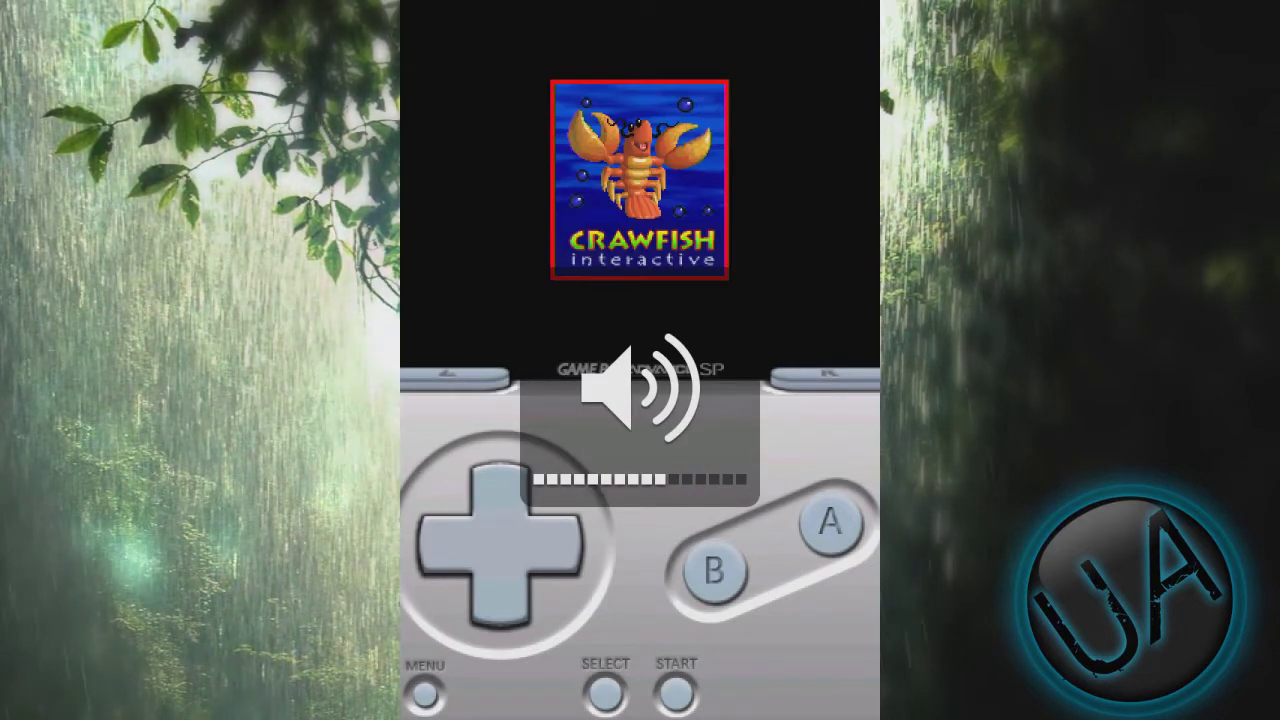
left_click(851, 372)
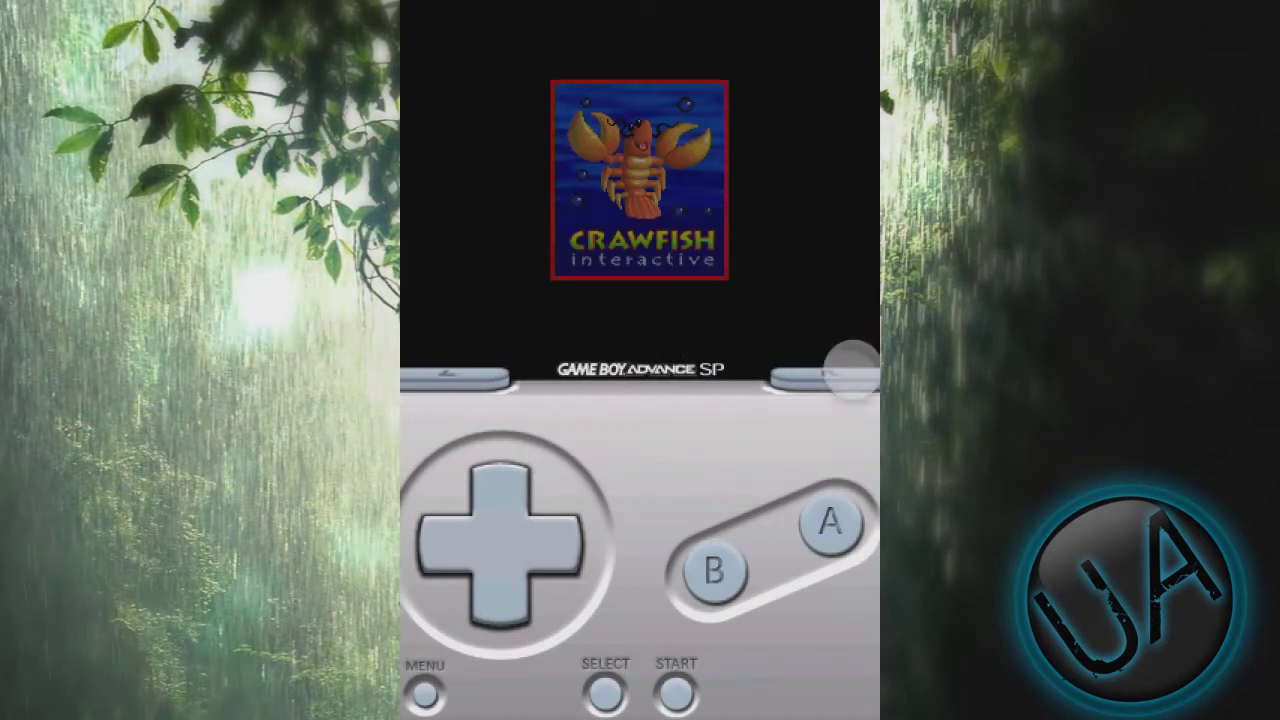
left_click(472, 384)
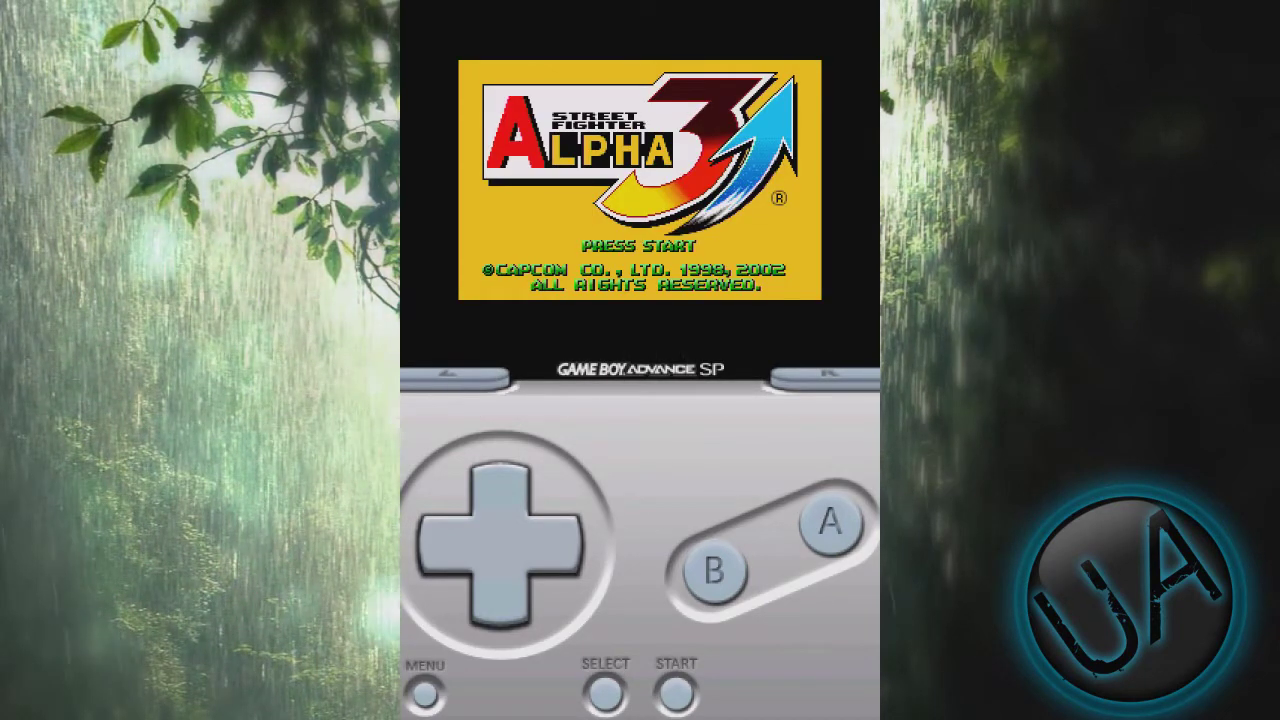
left_click(680, 693)
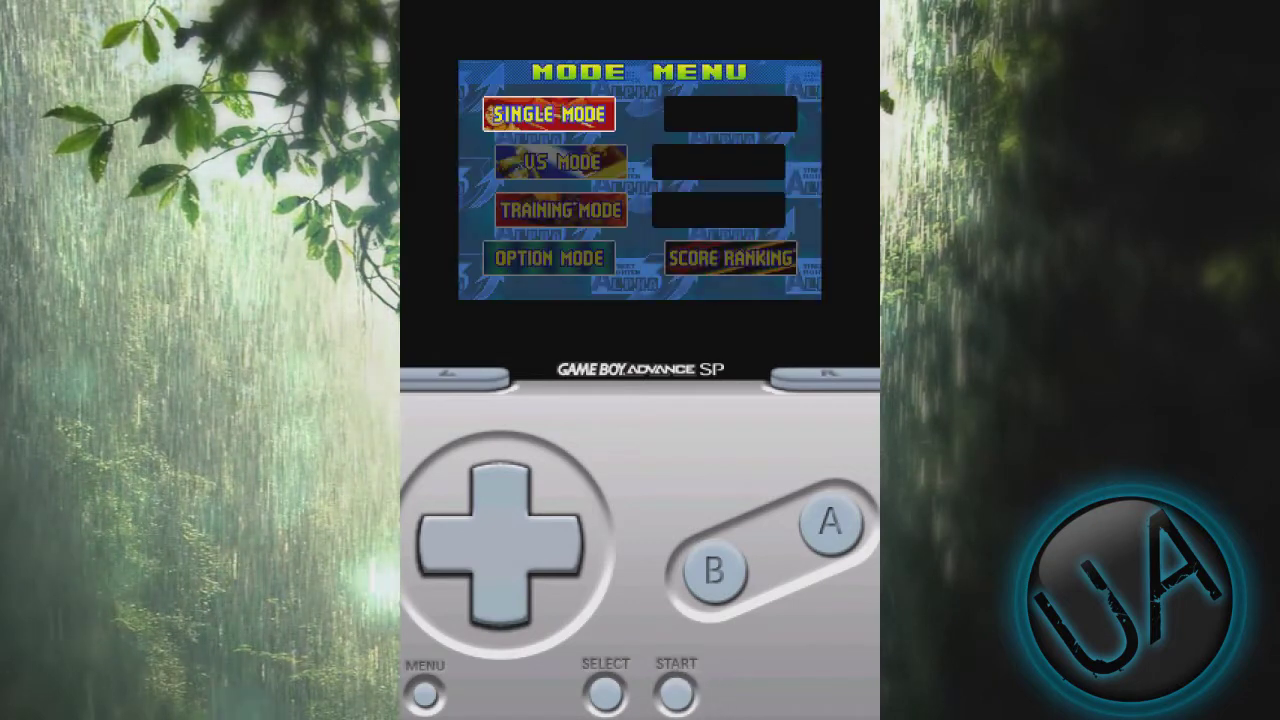
left_click(504, 606)
left_click(505, 494)
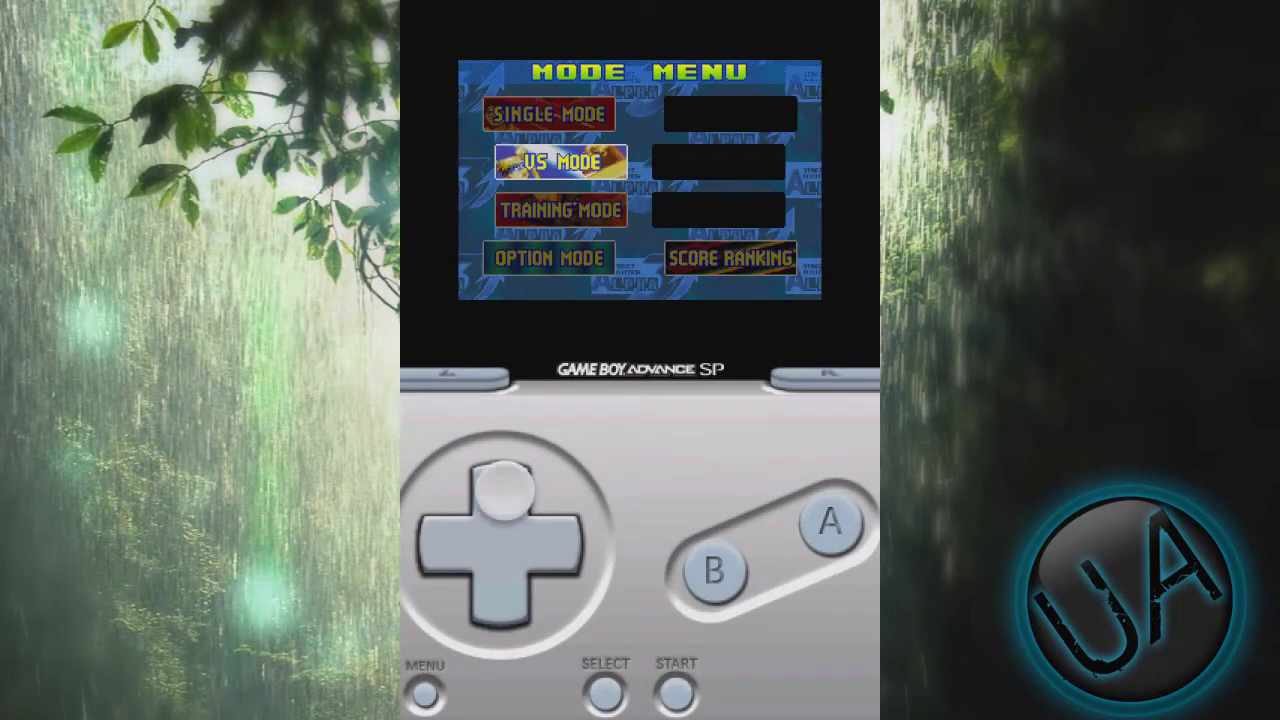
left_click(512, 618)
left_click(512, 455)
left_click(679, 693)
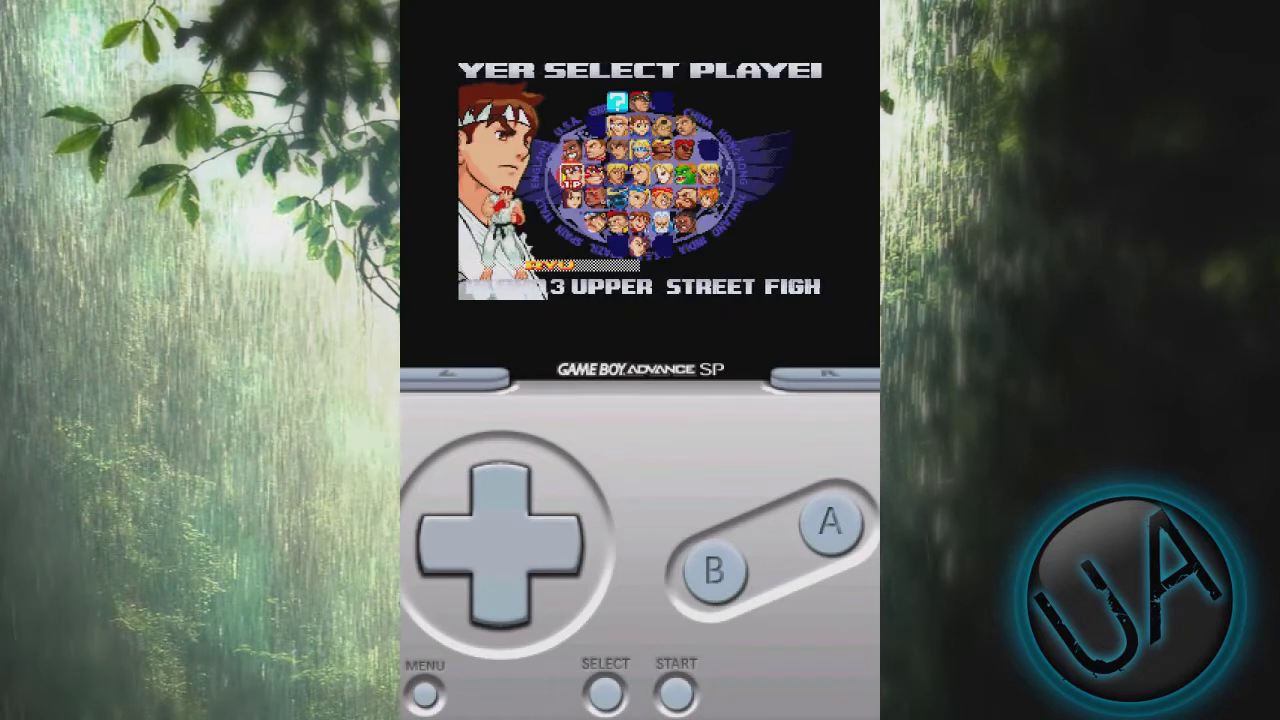
Pick E. Honda as the fighter and confirm his ism fighting style
left_click(580, 547)
left_click(676, 693)
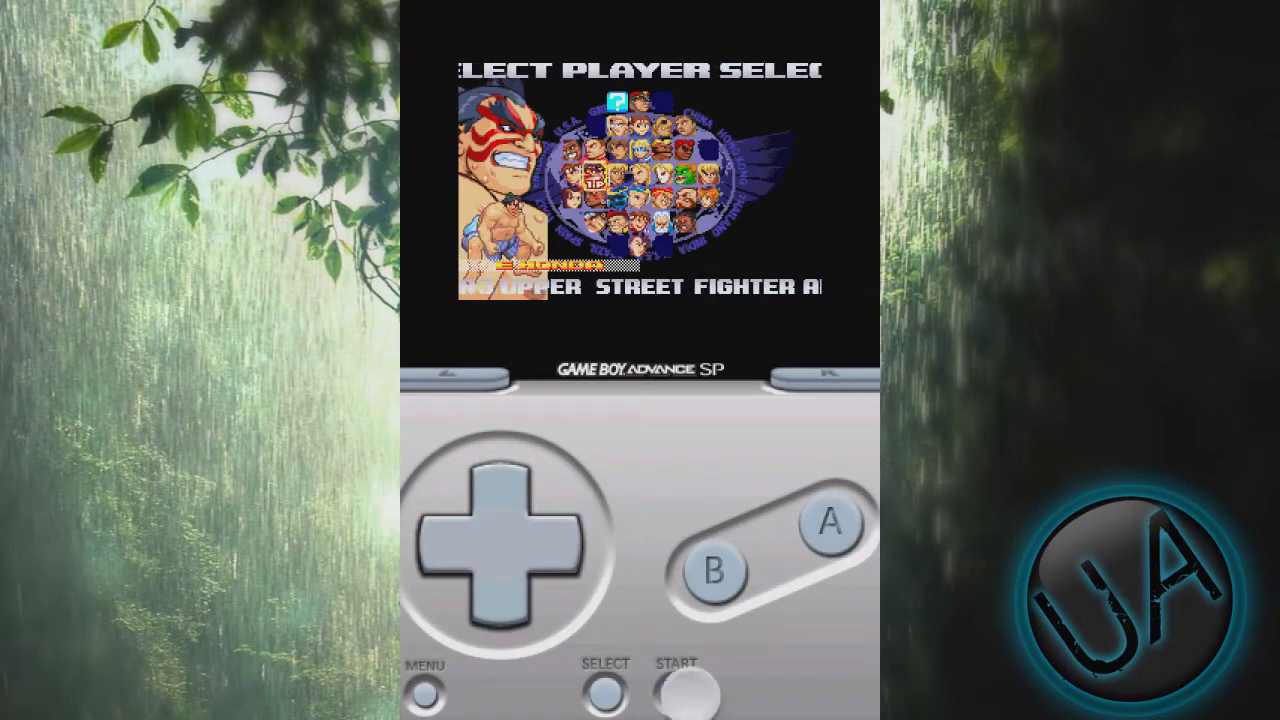
left_click(676, 693)
left_click(830, 522)
left_click(830, 522)
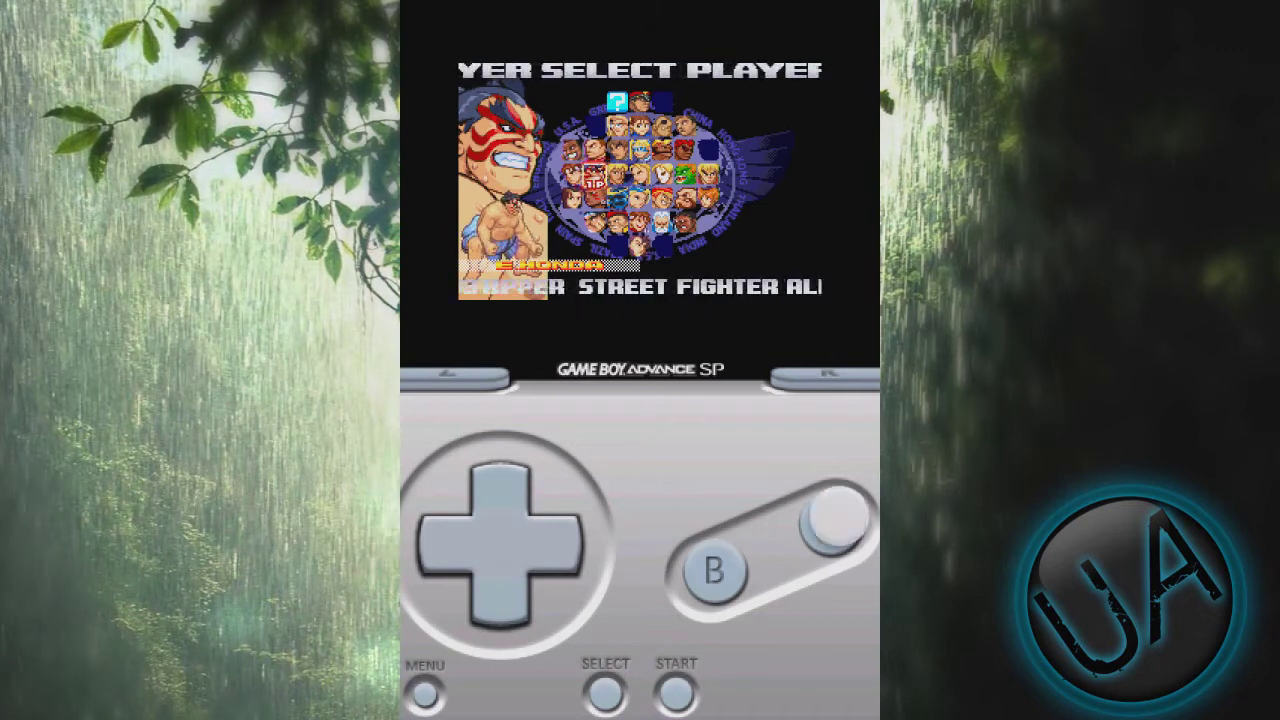
left_click(830, 522)
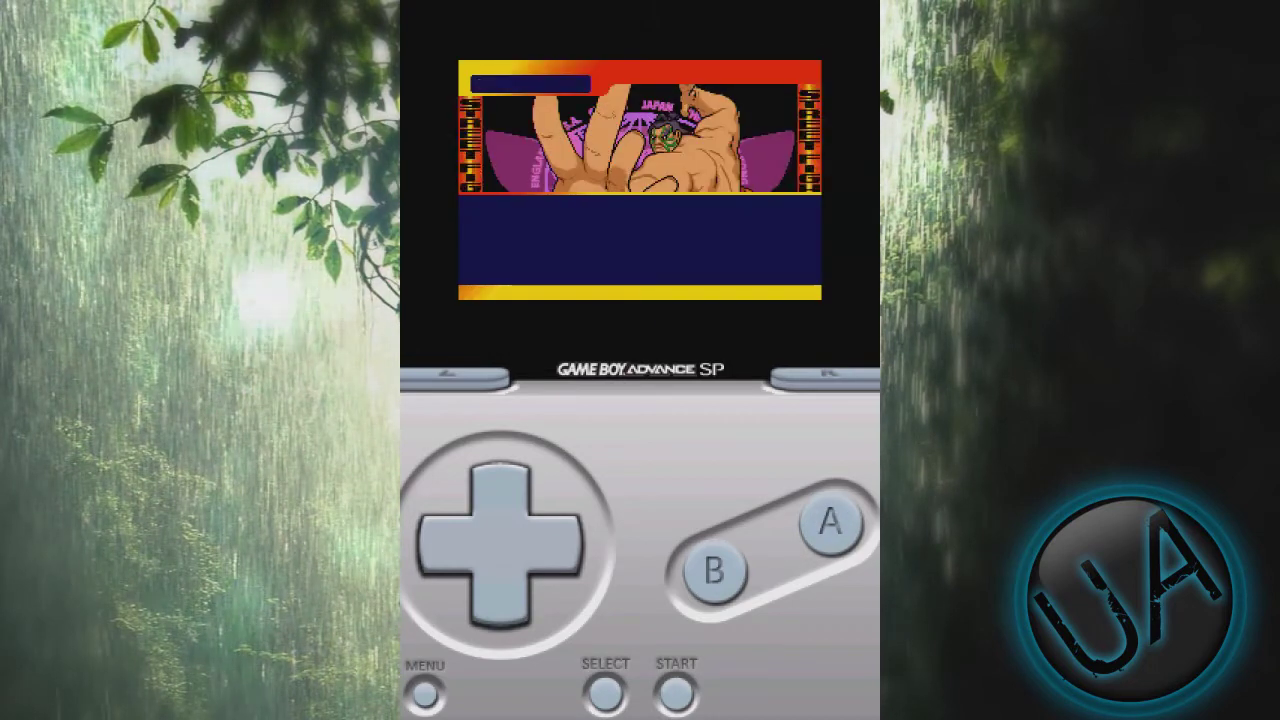
Advance E. Honda's story dialogue past the ranking ladder map to the versus screen
left_click(830, 522)
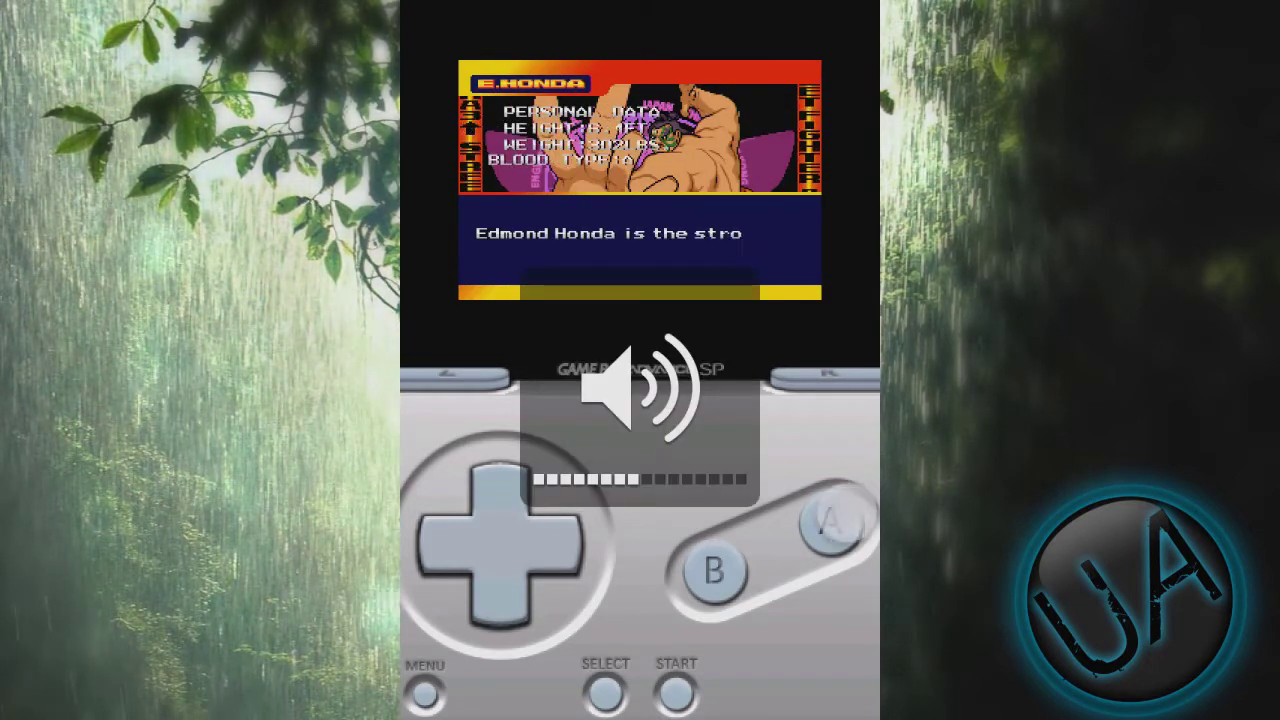
left_click(830, 522)
left_click(830, 522)
left_click(830, 522)
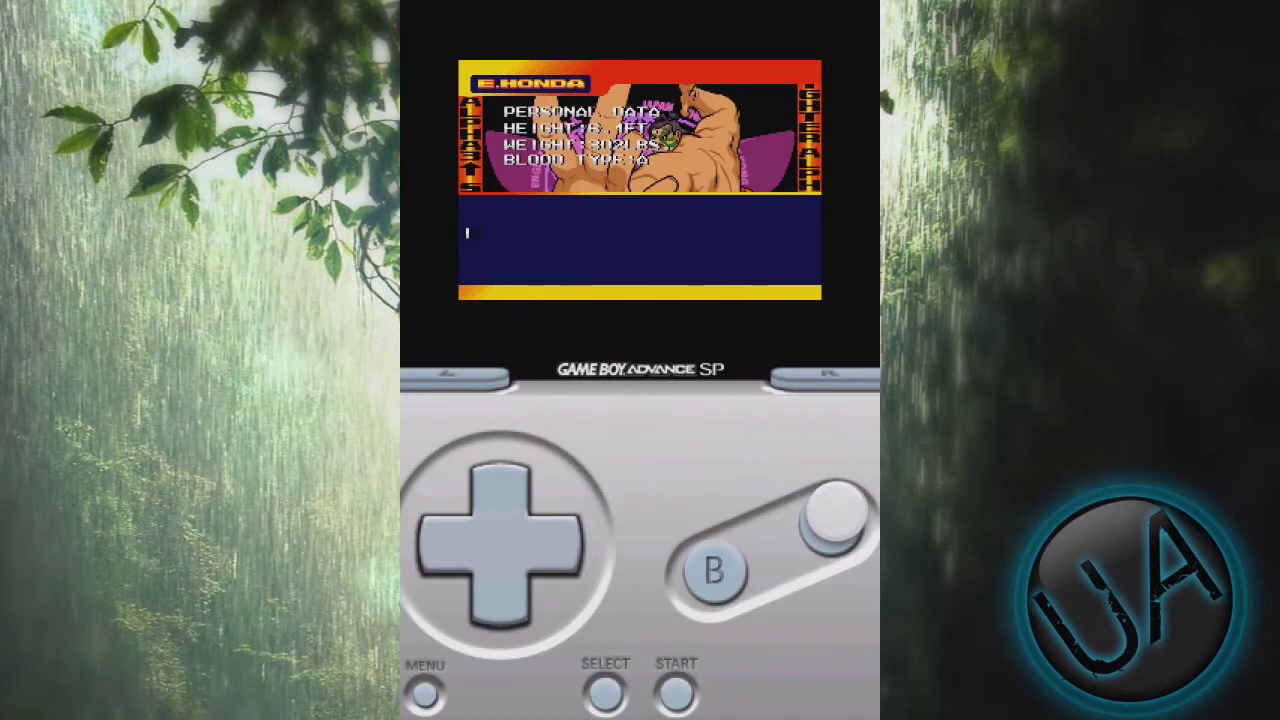
left_click(676, 692)
left_click(830, 522)
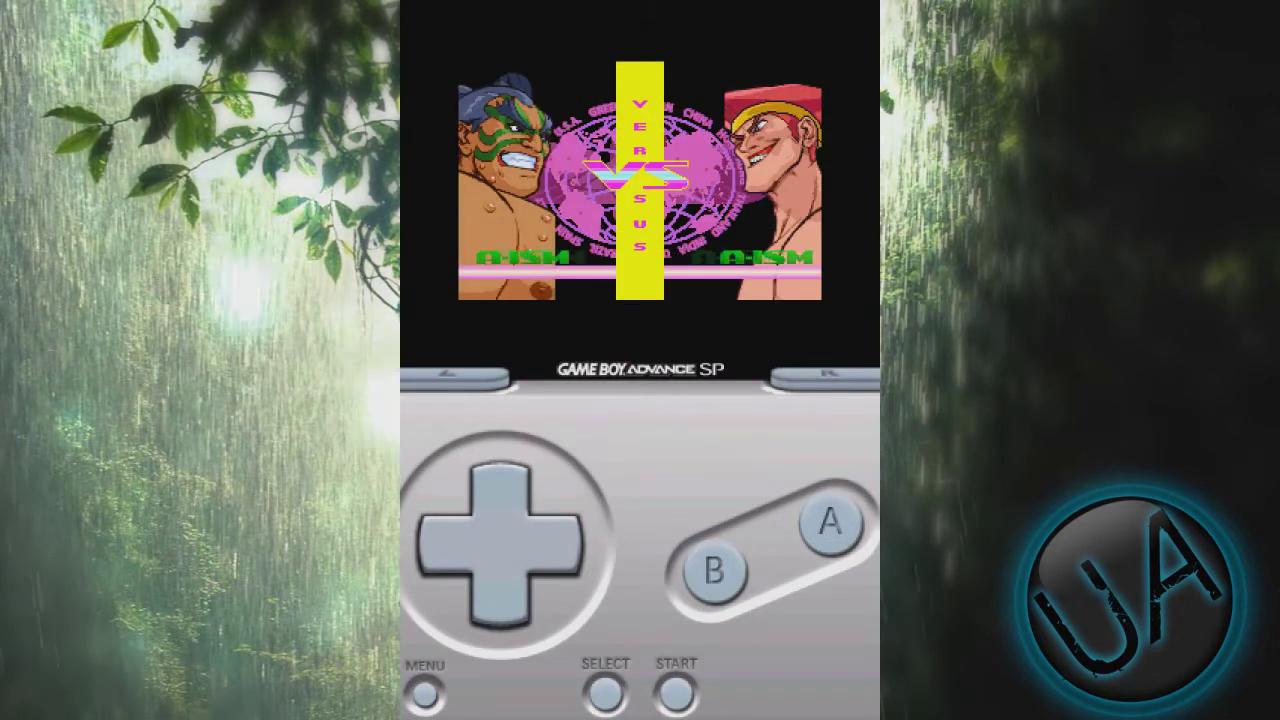
Skip the versus screen and walk E. Honda forward into Adon
left_click(830, 522)
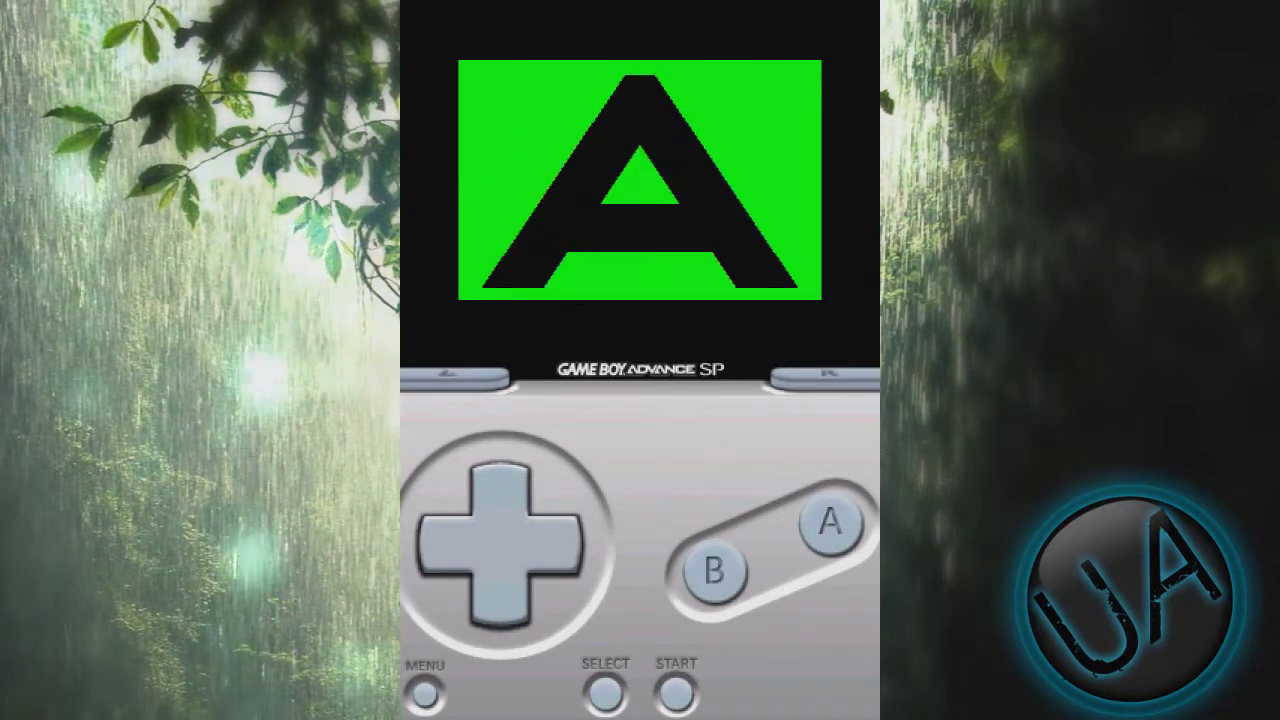
left_click(830, 522)
left_click(556, 551)
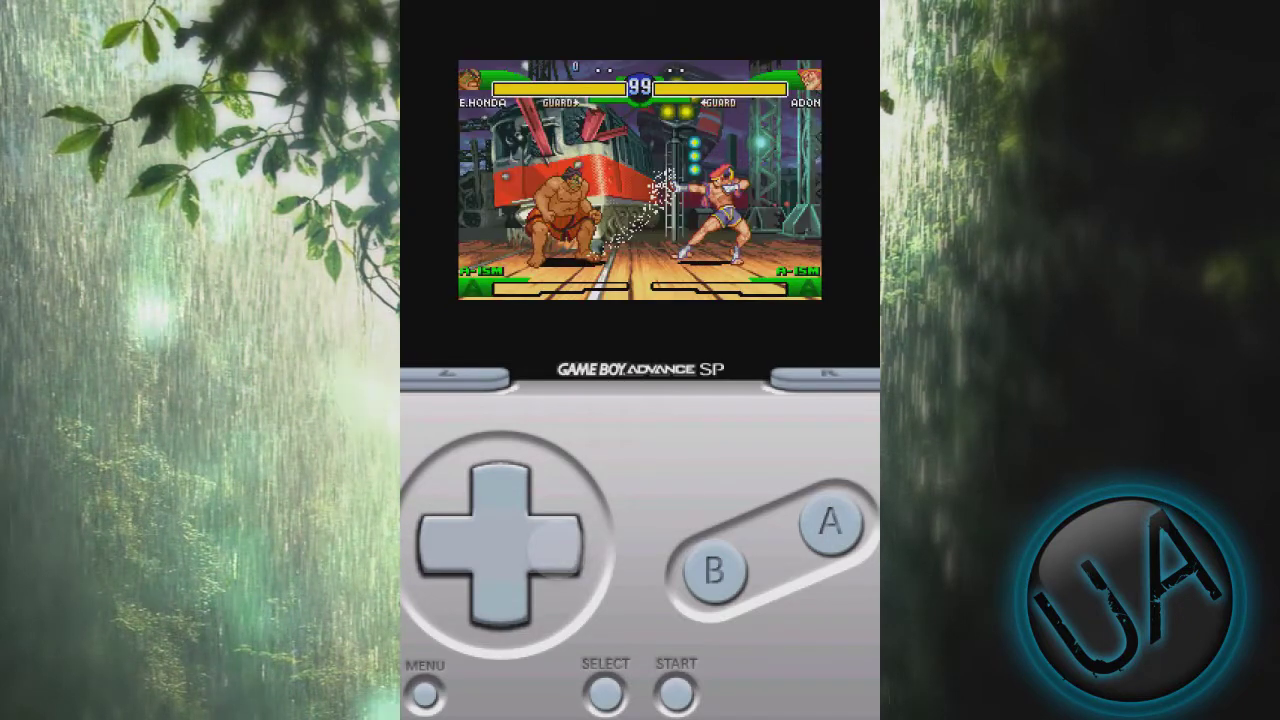
left_click(560, 553)
left_click(562, 555)
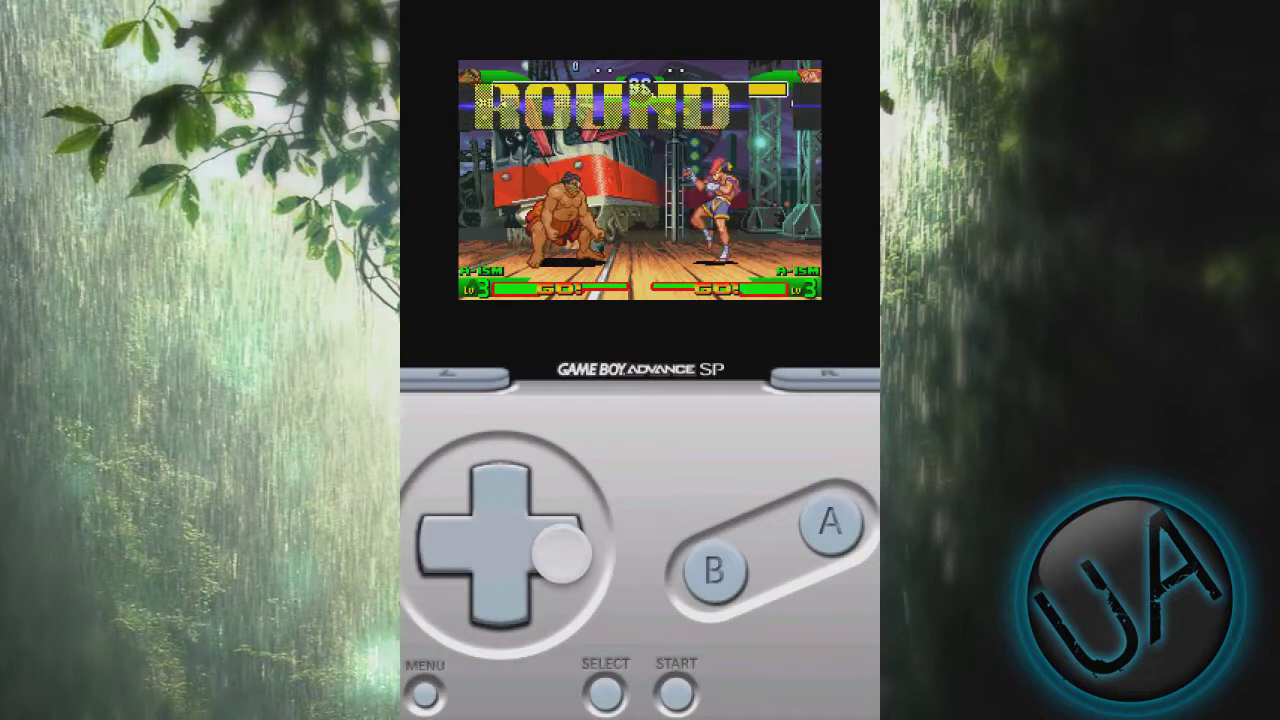
left_click(570, 553)
Punch and kick Adon, stepping back left for counter-hit kicks
left_click(838, 522)
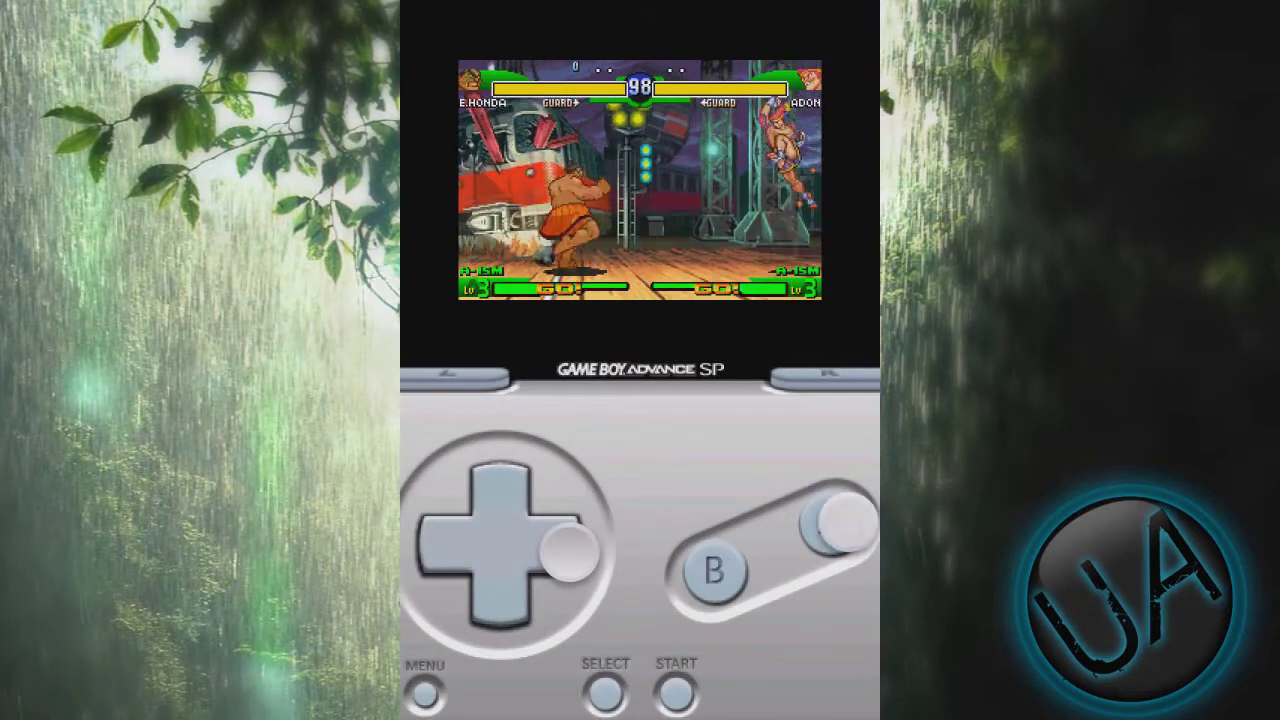
left_click(834, 520)
left_click(735, 560)
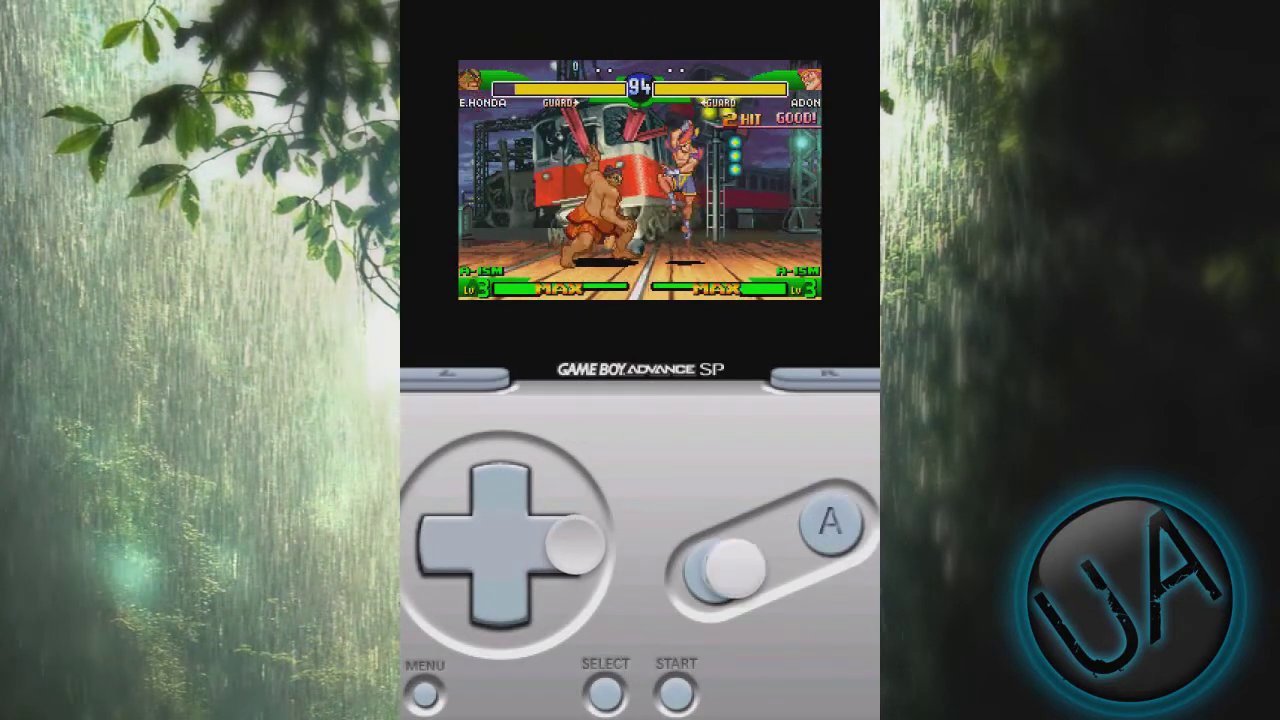
left_click(837, 520)
left_click(455, 555)
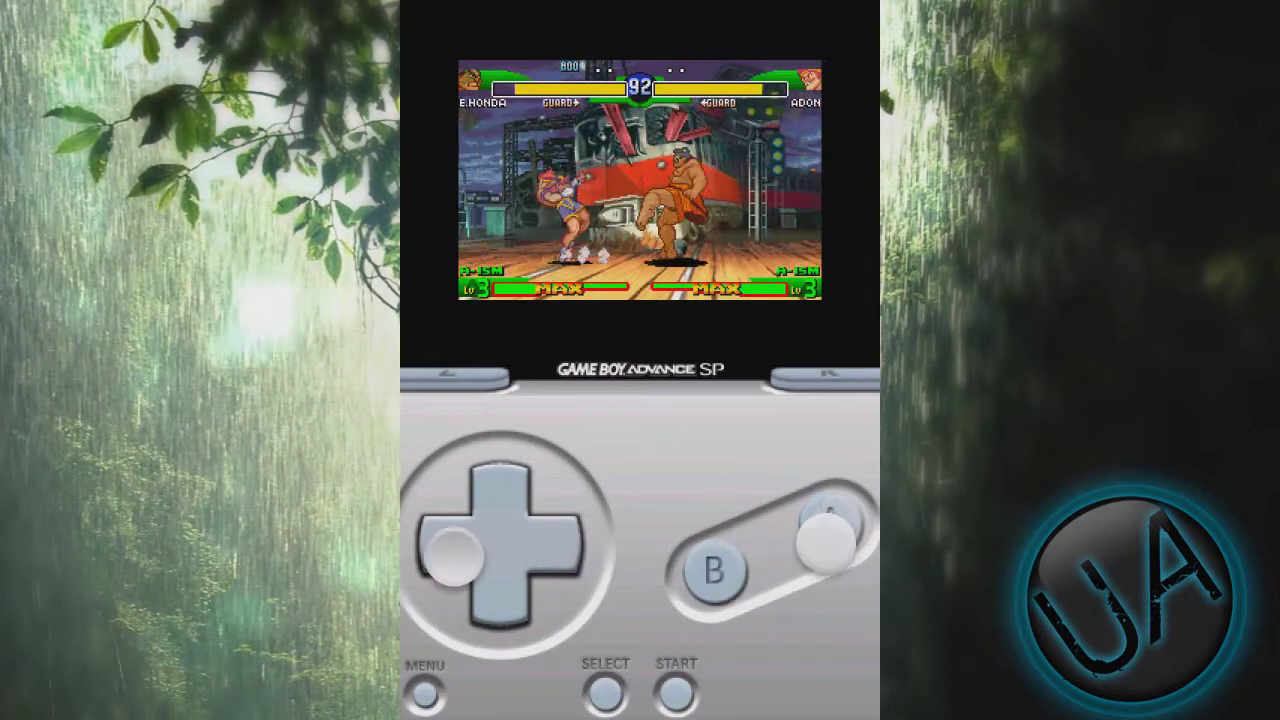
left_click(722, 572)
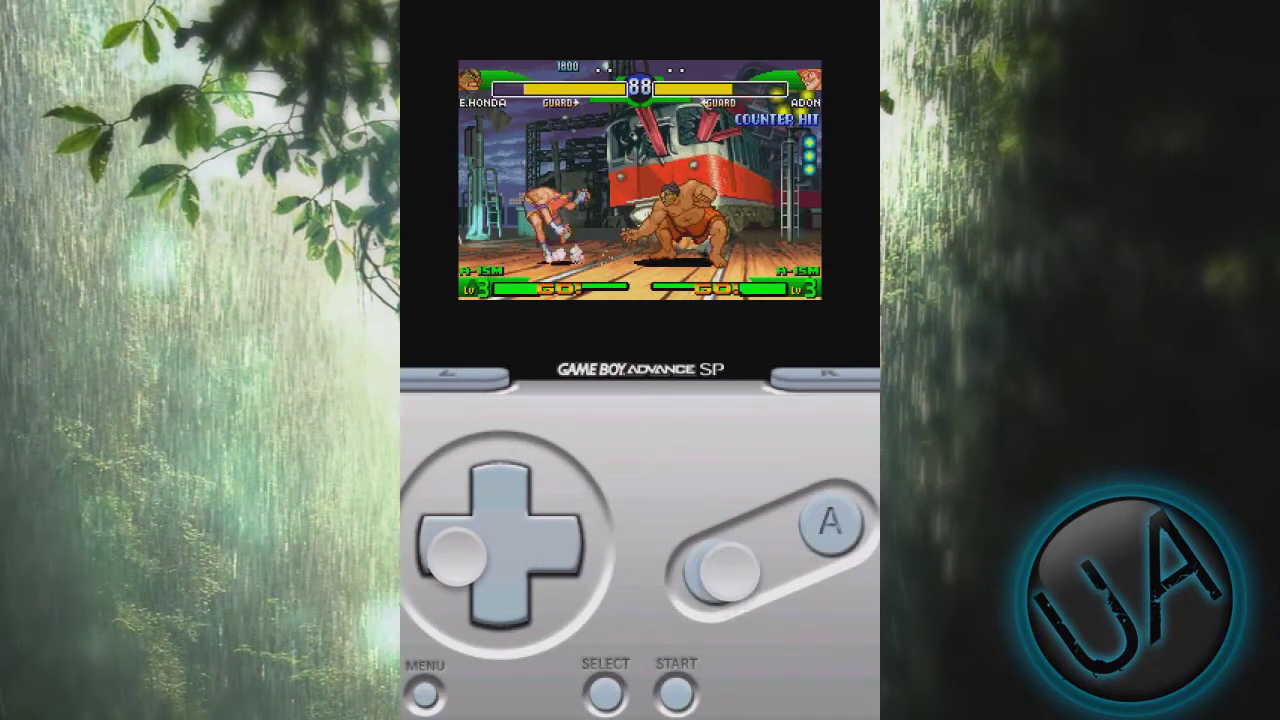
left_click(737, 572)
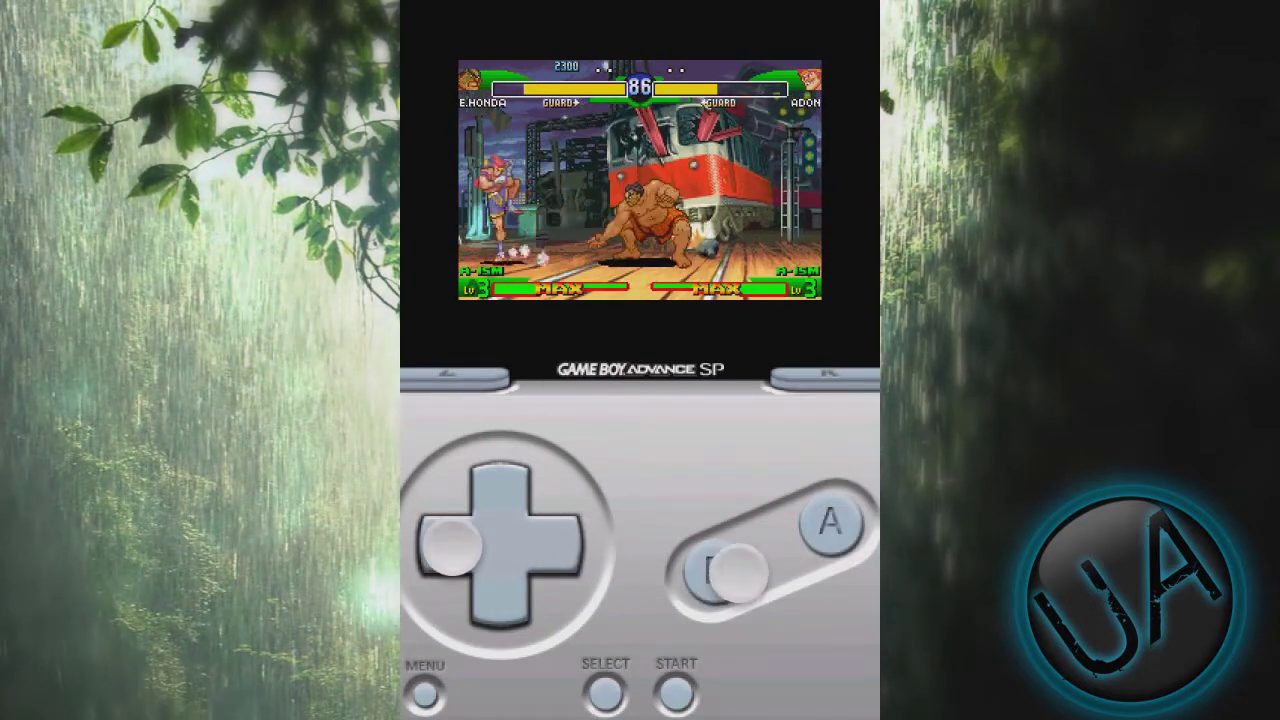
Throw Adon, land a punch combo and a kick, bringing the score to 6000, then pause
left_click(830, 525)
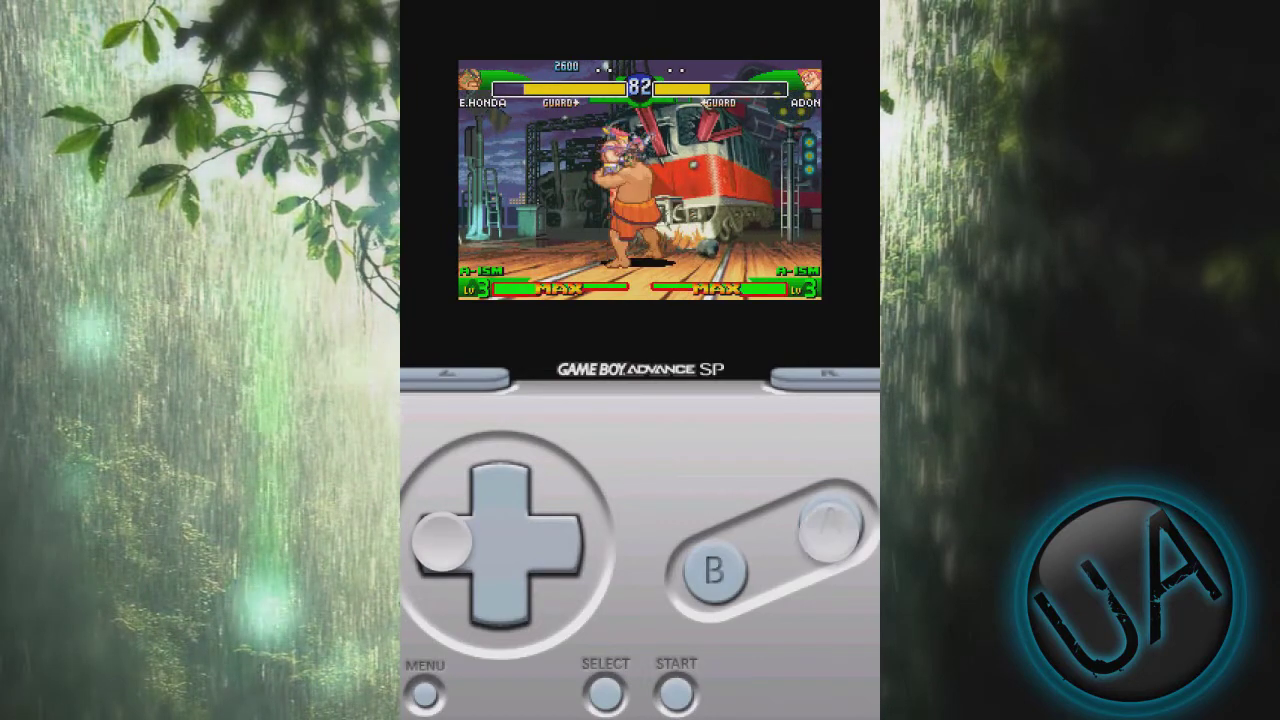
left_click(830, 525)
left_click(831, 530)
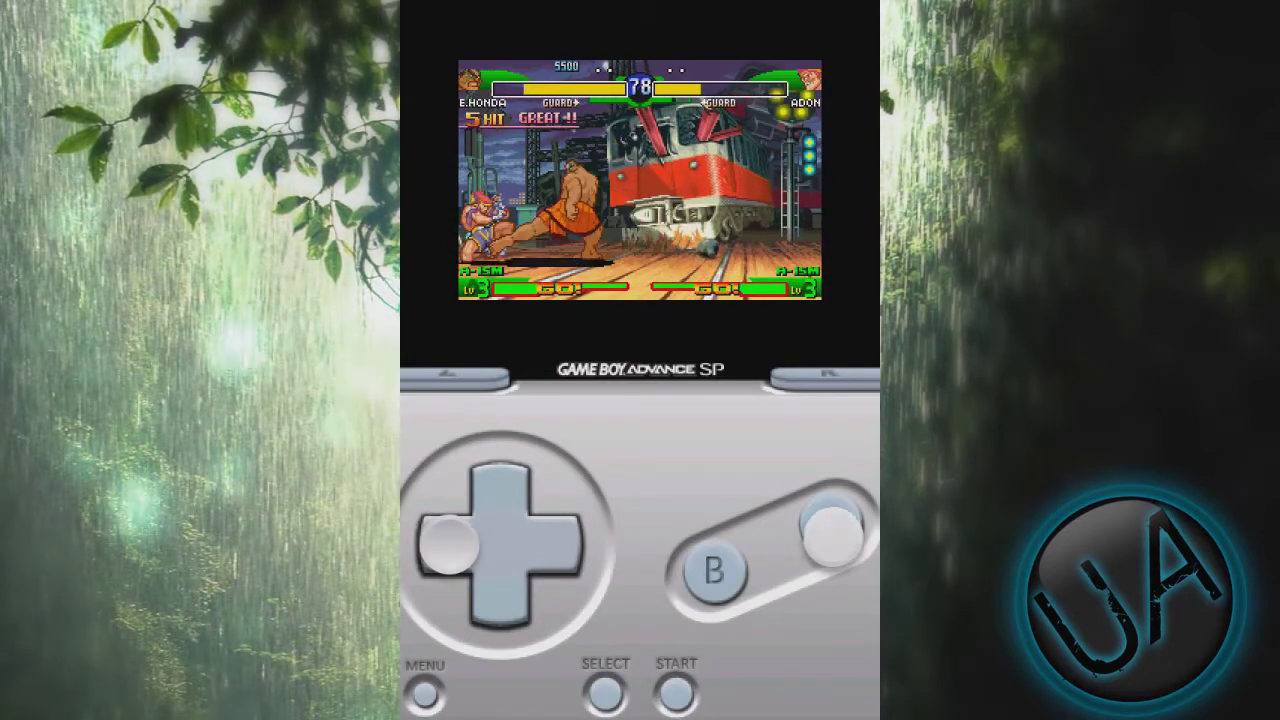
left_click(603, 548)
left_click(432, 520)
left_click(750, 575)
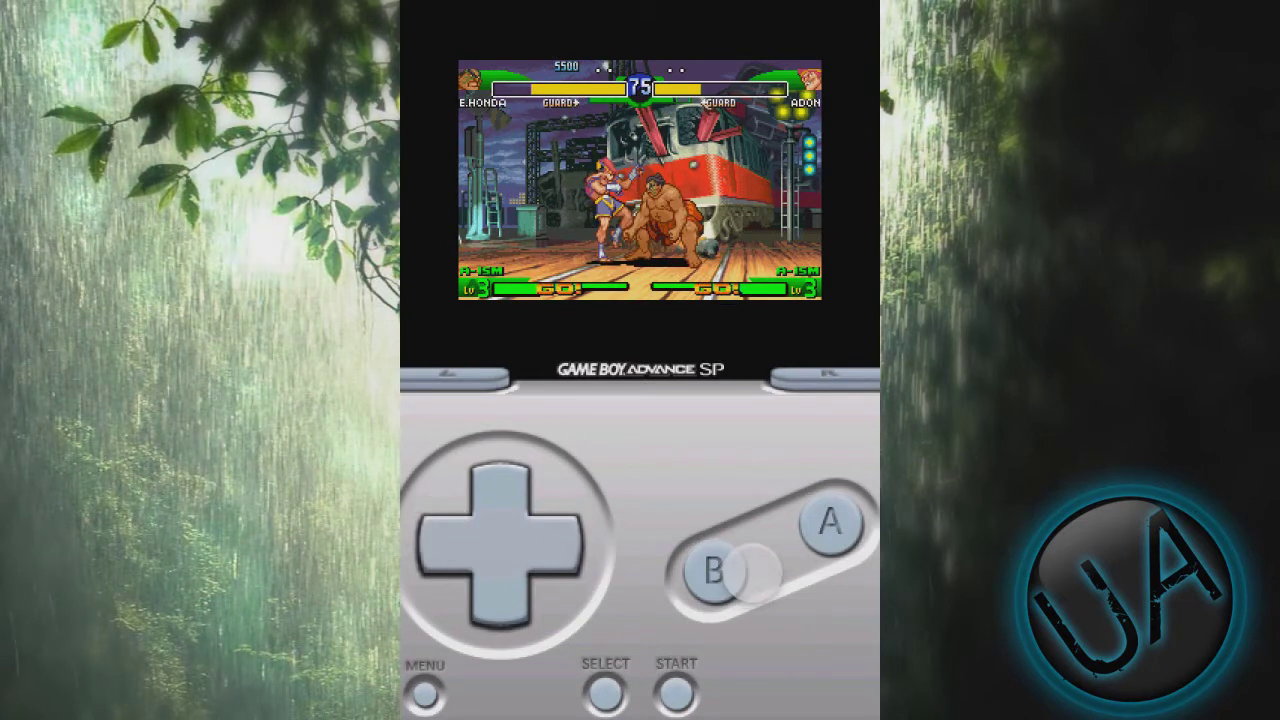
left_click(425, 692)
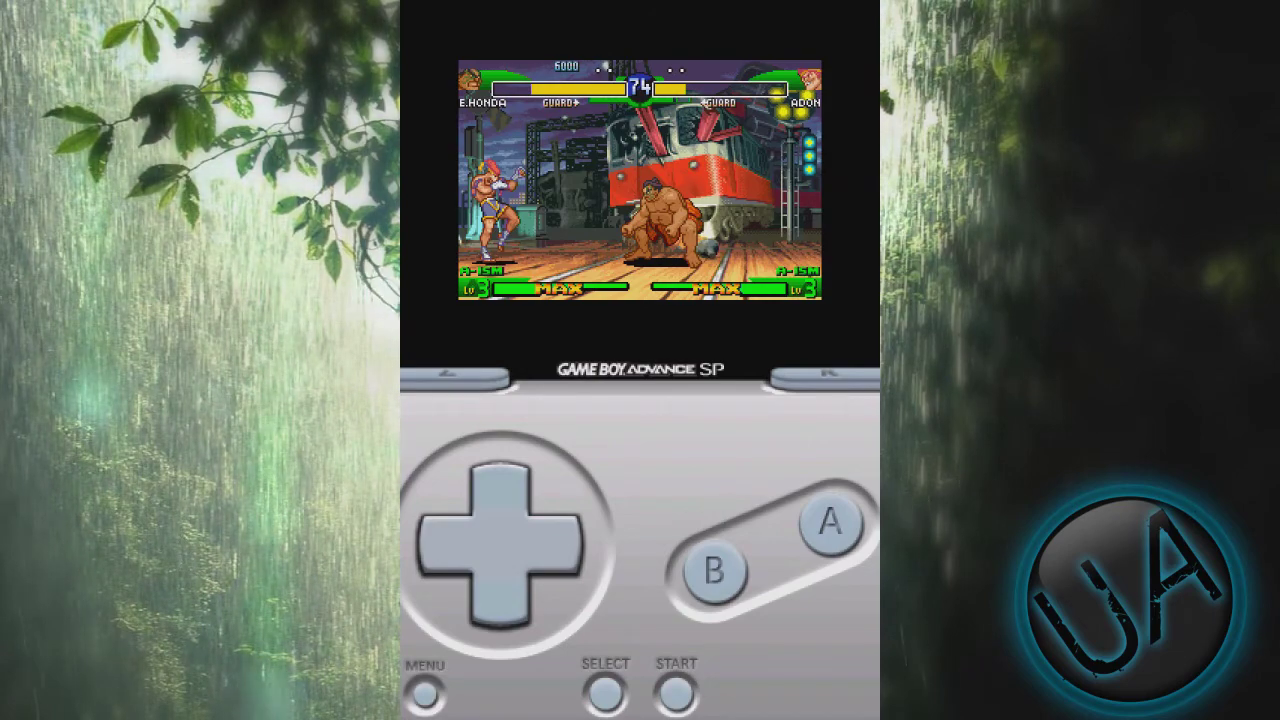
Bring up gpSPhone's in-game menu offering save state, cheats and quit over the paused match
left_click(425, 692)
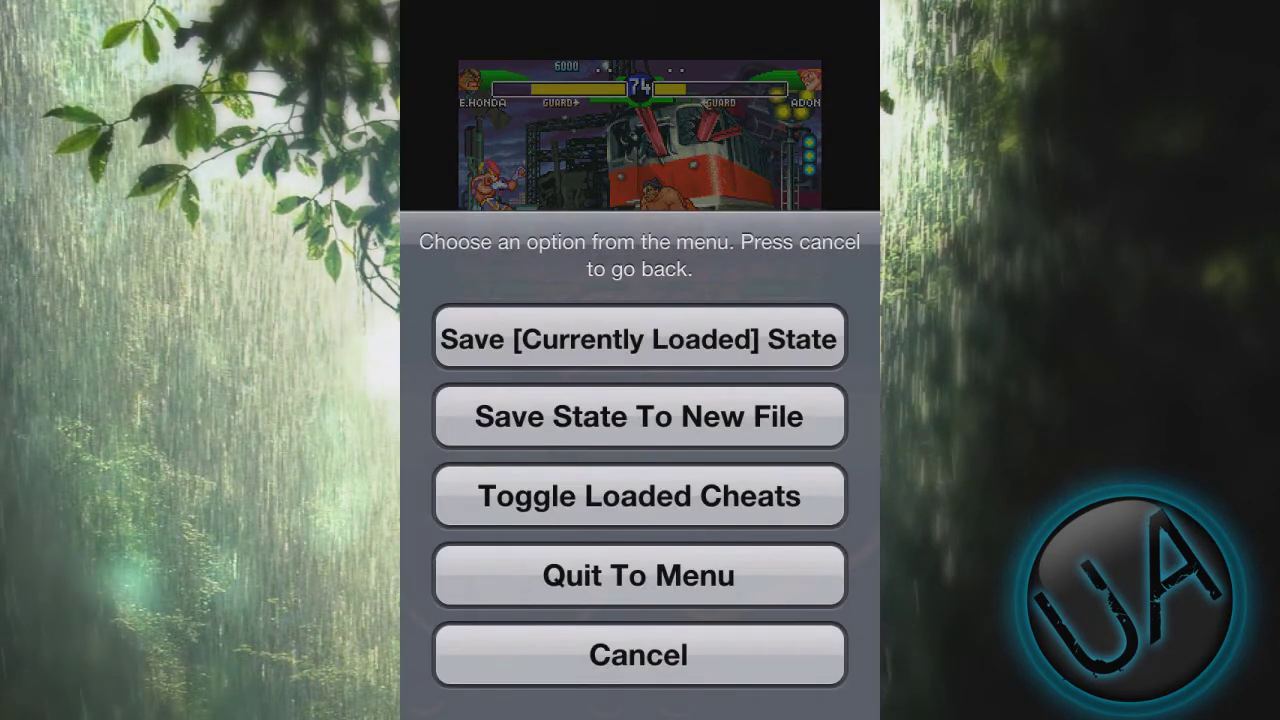